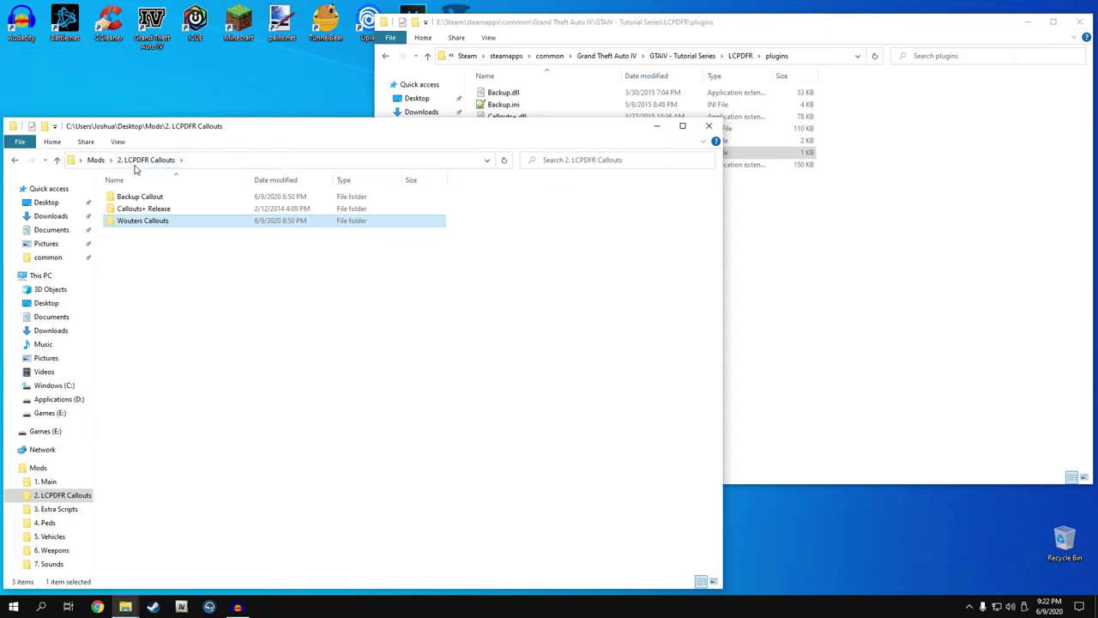
# - Open the 3. Extra Scripts folder in Mods, with the GTAIV - Tutorial Series folder in the other window
pyautogui.click(96, 160)
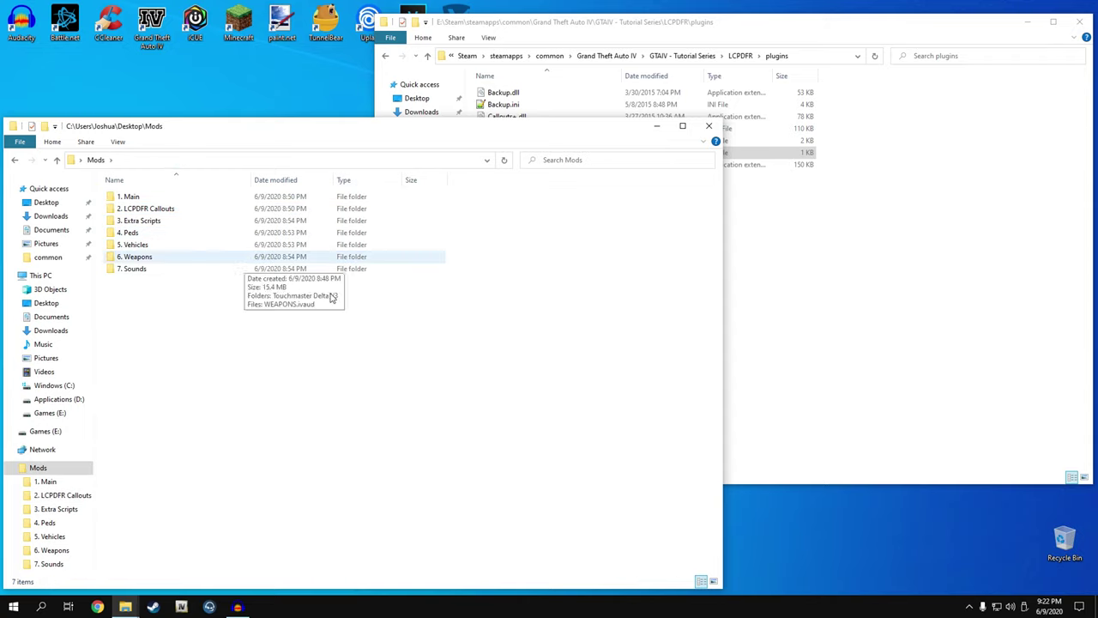
pyautogui.click(686, 55)
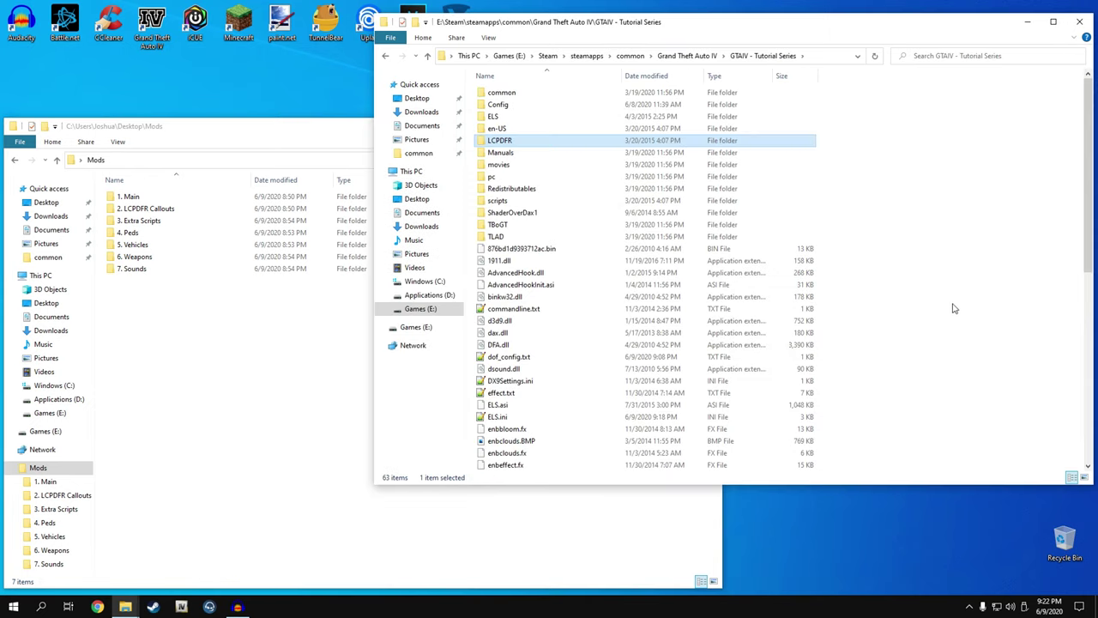
pyautogui.click(253, 358)
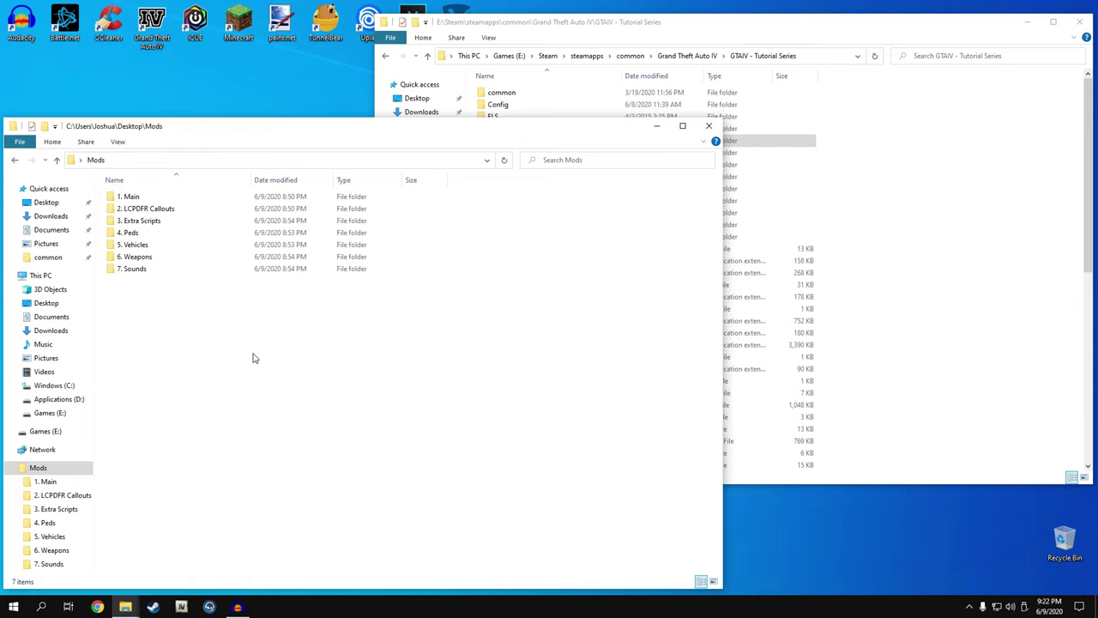
pyautogui.doubleClick(145, 222)
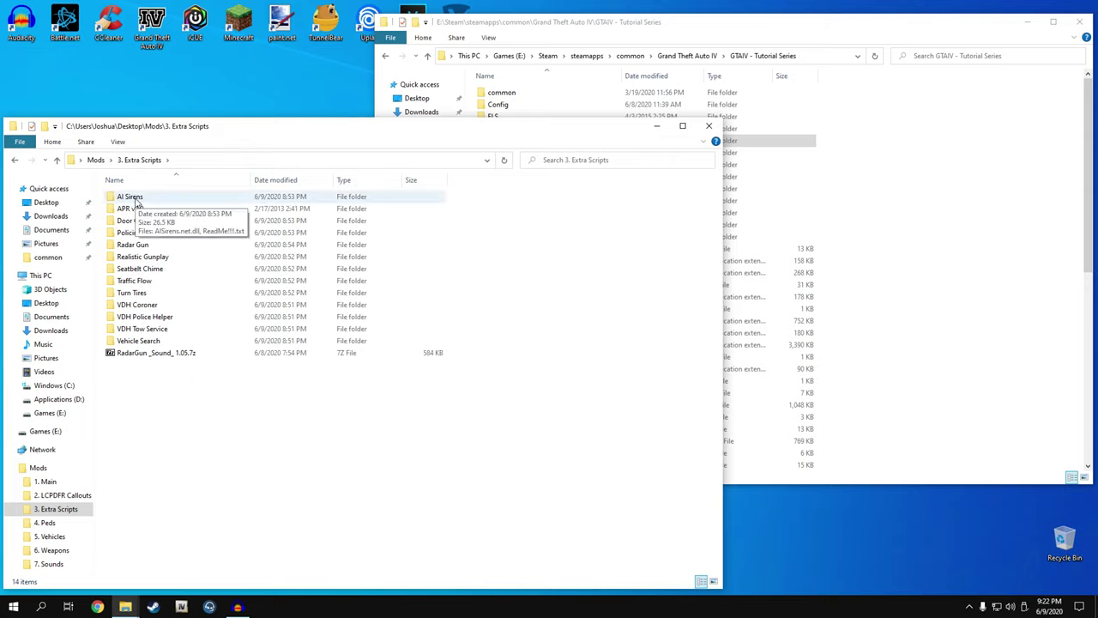
# - Copy AISirens.net.dll from the AI Sirens mod into the game's scripts folder
pyautogui.doubleClick(136, 201)
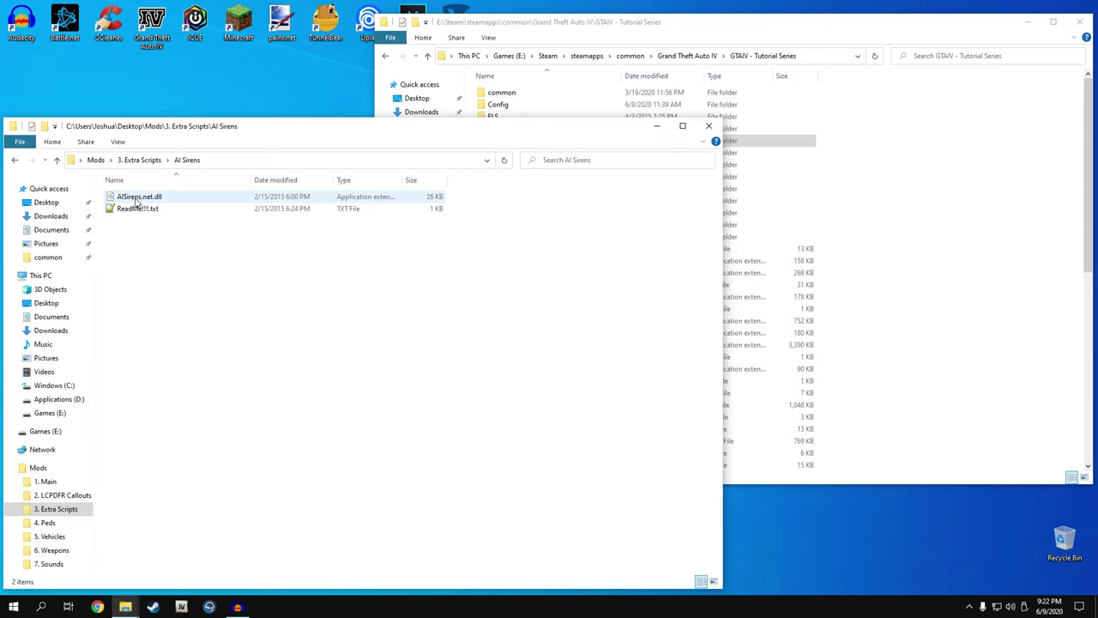
pyautogui.click(956, 217)
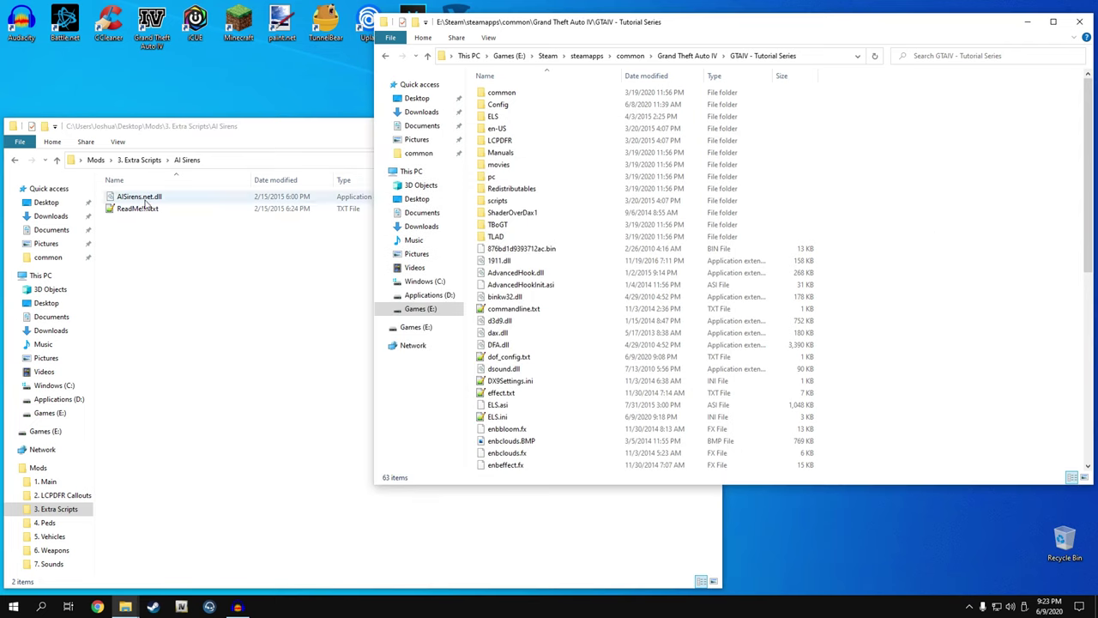
pyautogui.click(507, 202)
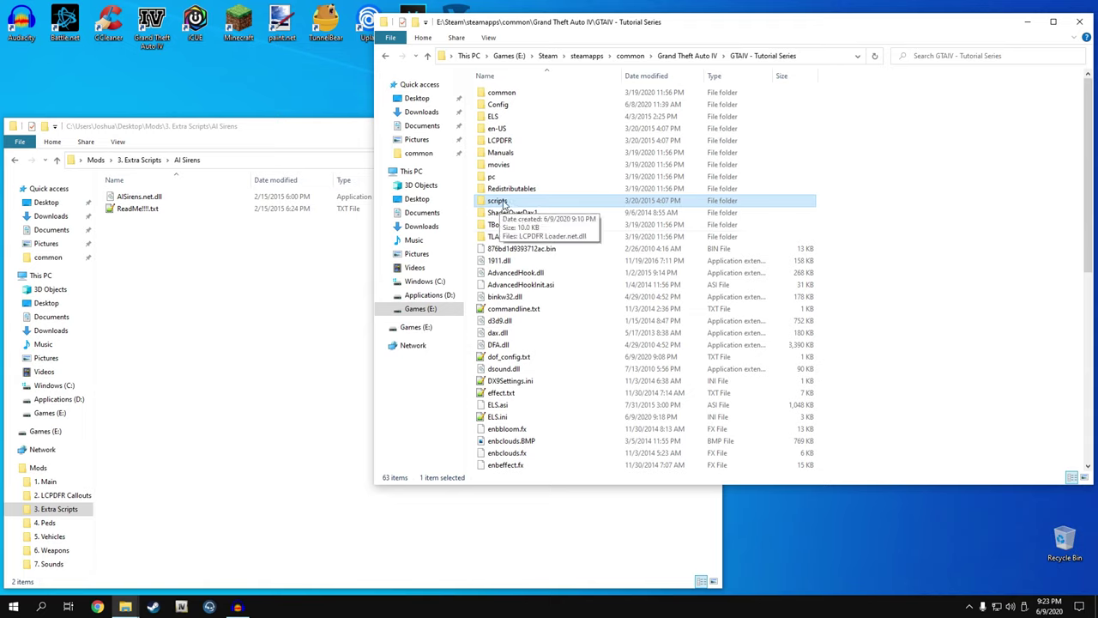
pyautogui.doubleClick(506, 204)
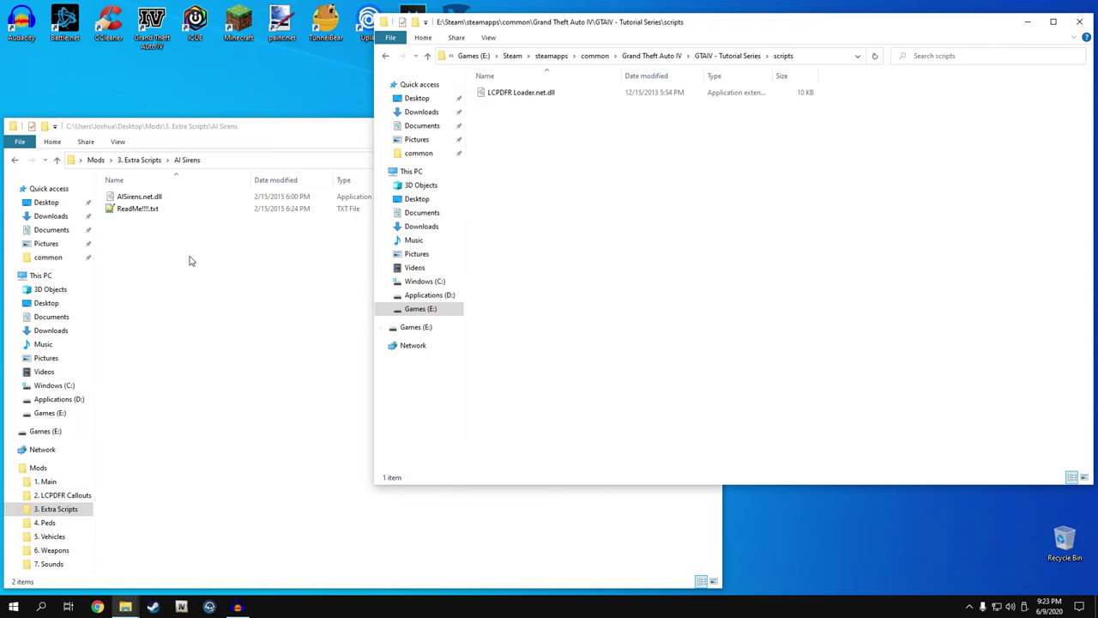
pyautogui.click(133, 198)
pyautogui.moveTo(133, 197); pyautogui.dragTo(867, 225)
# - Copy ALPR.ini and ALPR.net.dll from APR v2.0 into scripts, then open ALPR.ini
pyautogui.click(293, 291)
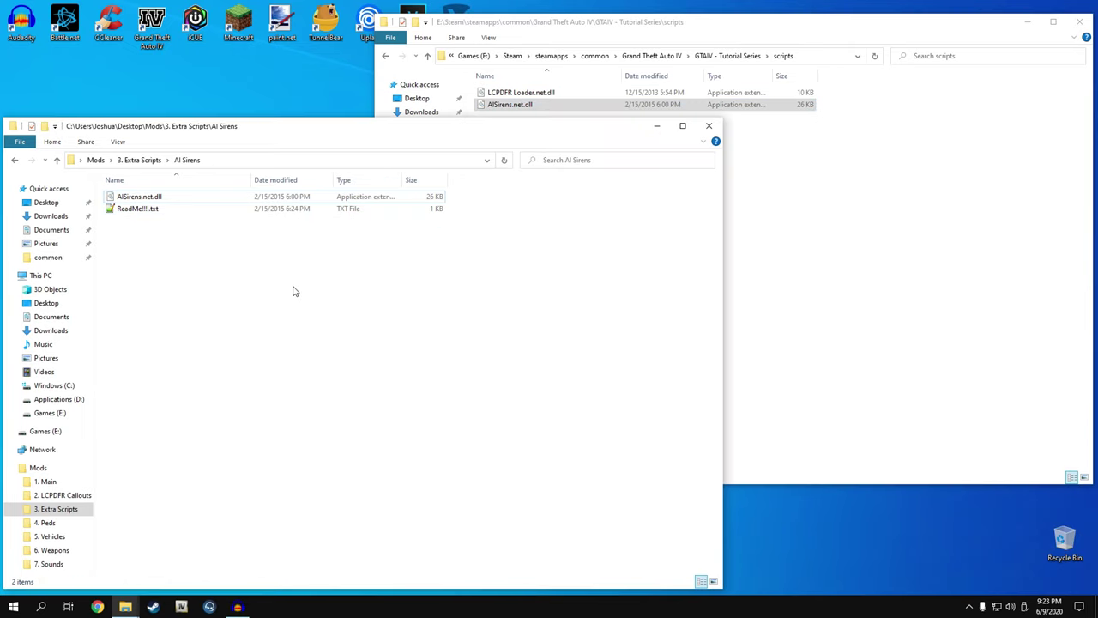
pyautogui.click(131, 161)
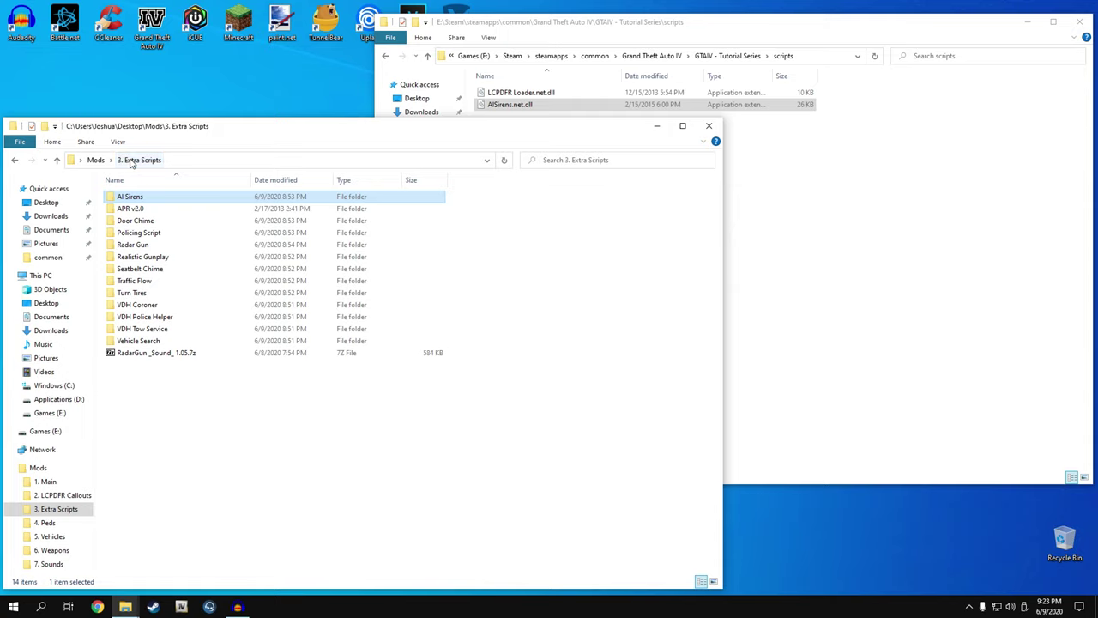
pyautogui.doubleClick(140, 210)
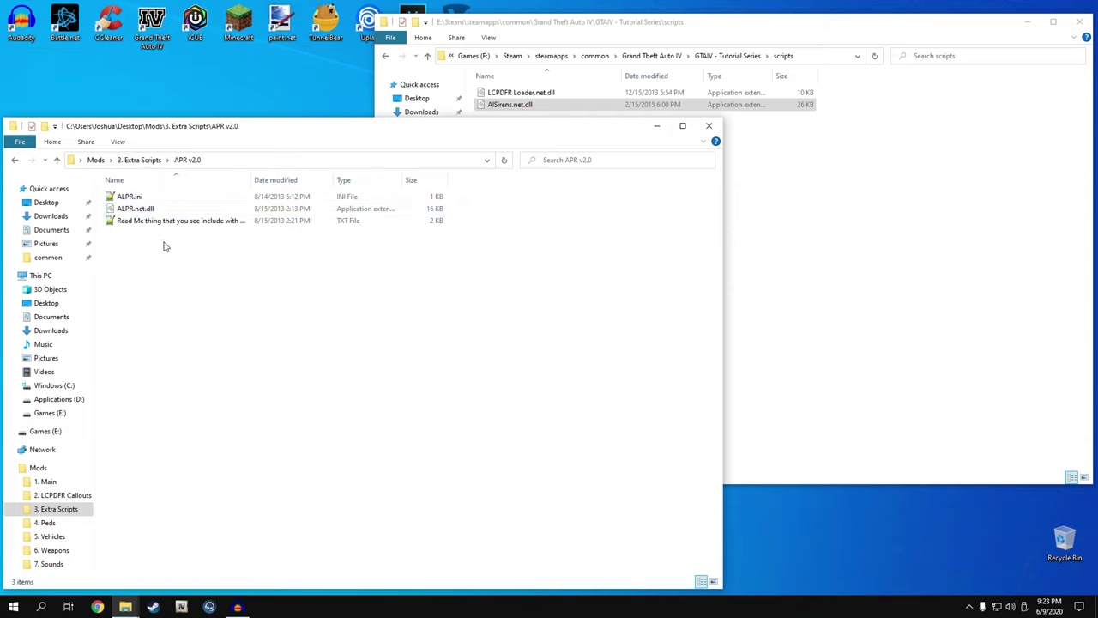
pyautogui.moveTo(462, 196); pyautogui.dragTo(417, 211)
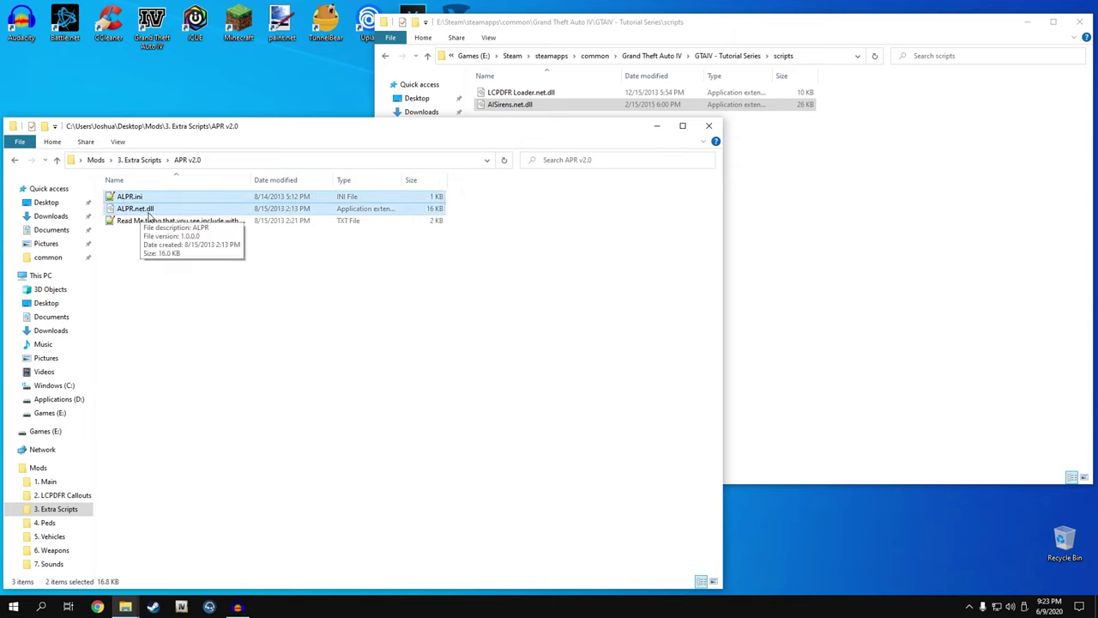
pyautogui.moveTo(159, 204); pyautogui.dragTo(956, 263)
pyautogui.click(636, 217)
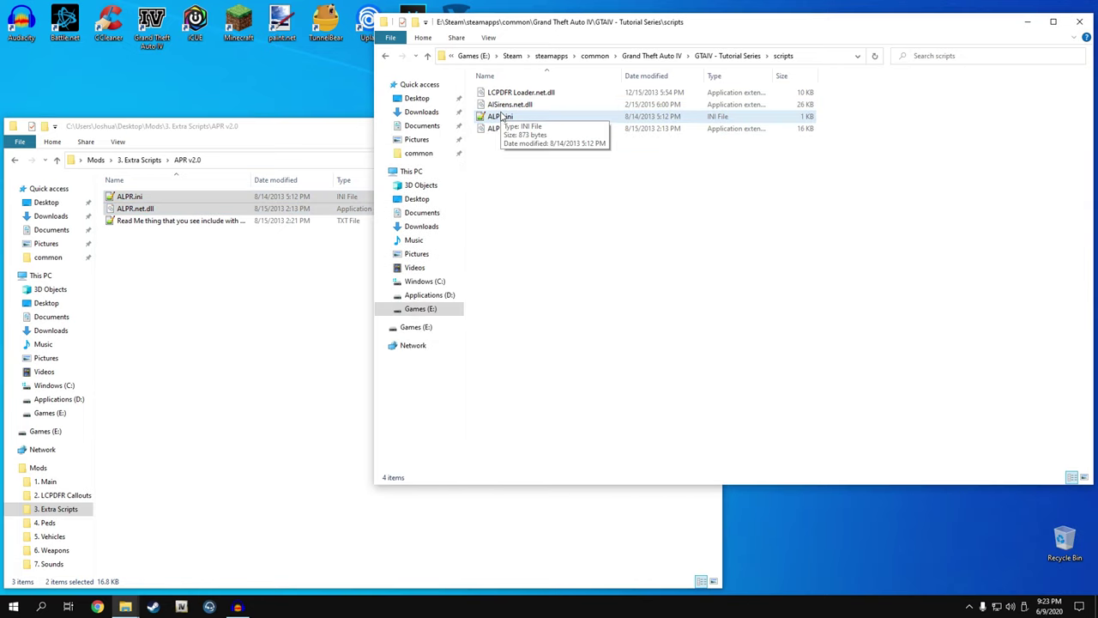
pyautogui.doubleClick(501, 116)
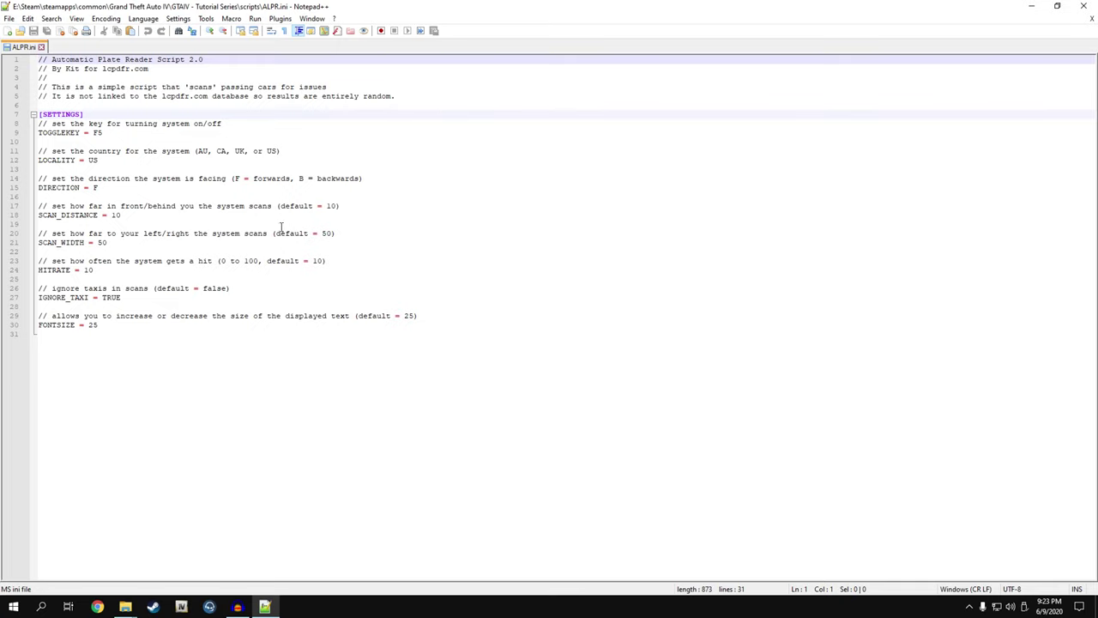
# - Change FONTSIZE in ALPR.ini from 25 to 20, save, and close the file
pyautogui.click(104, 325)
pyautogui.press('BackSpace')
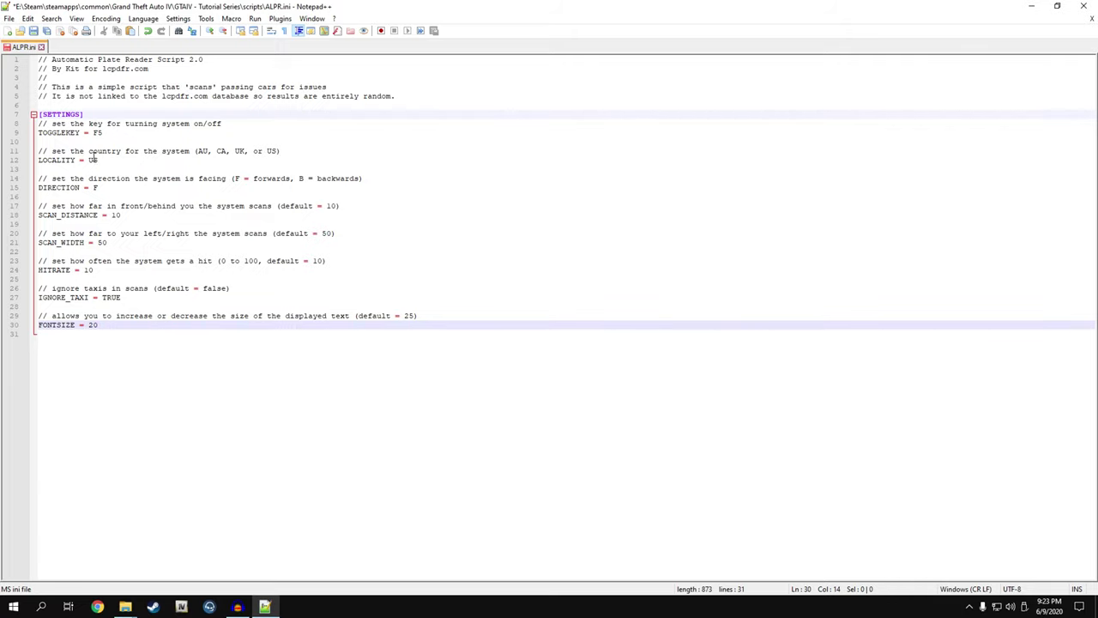
pyautogui.click(47, 32)
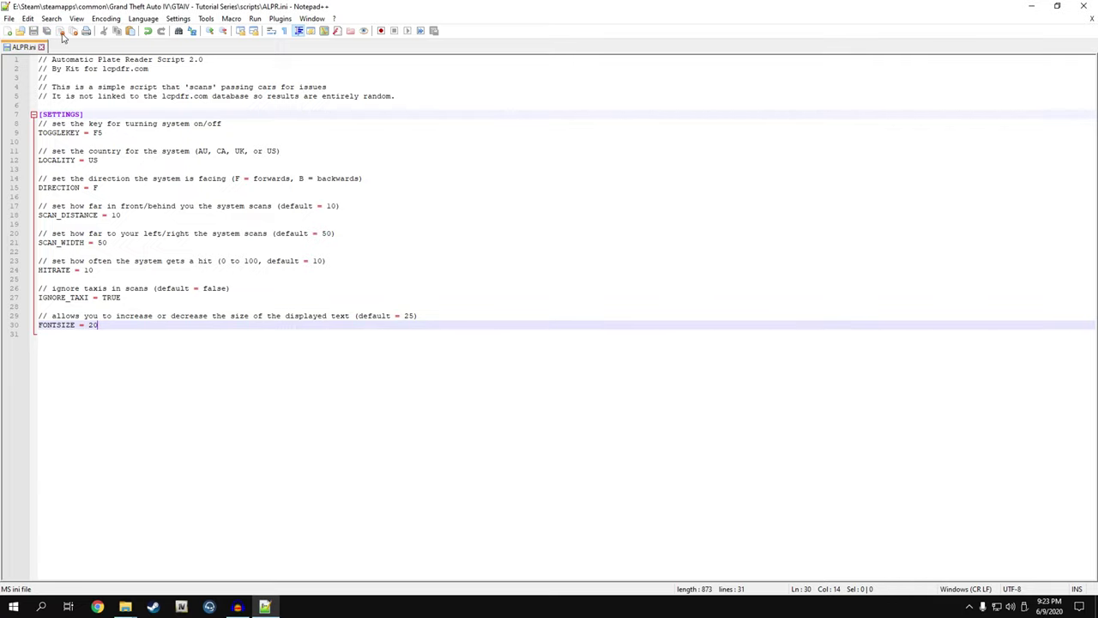
pyautogui.click(74, 31)
# - Copy Door Ajar Chime.ini and Door Ajar Chime.net.dll into the game's scripts folder and check the ini
pyautogui.click(1084, 6)
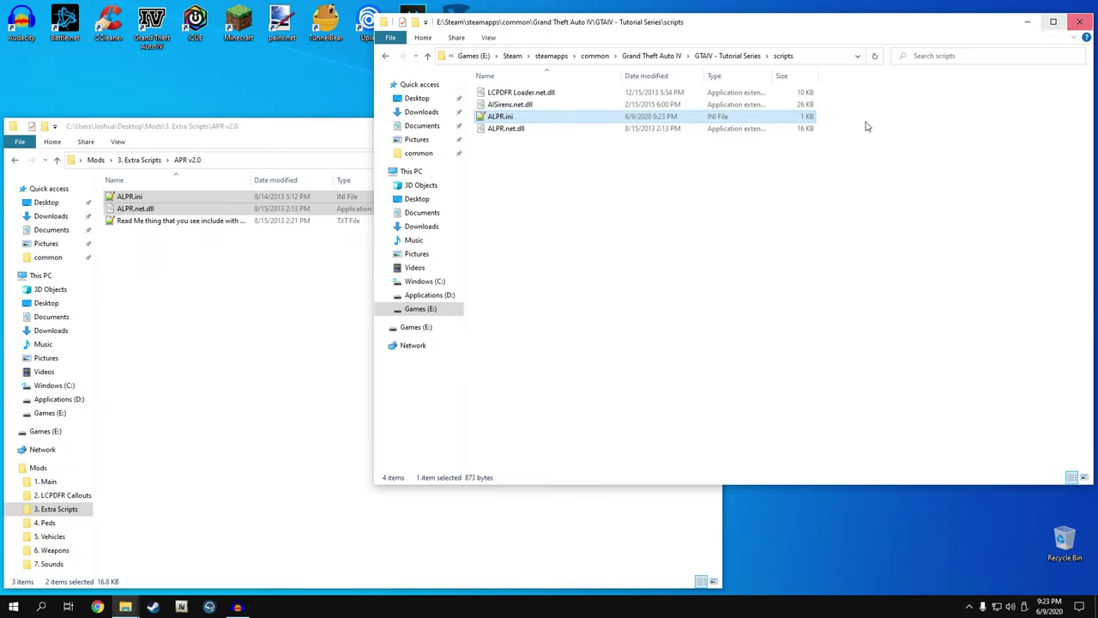
pyautogui.click(349, 328)
pyautogui.click(139, 160)
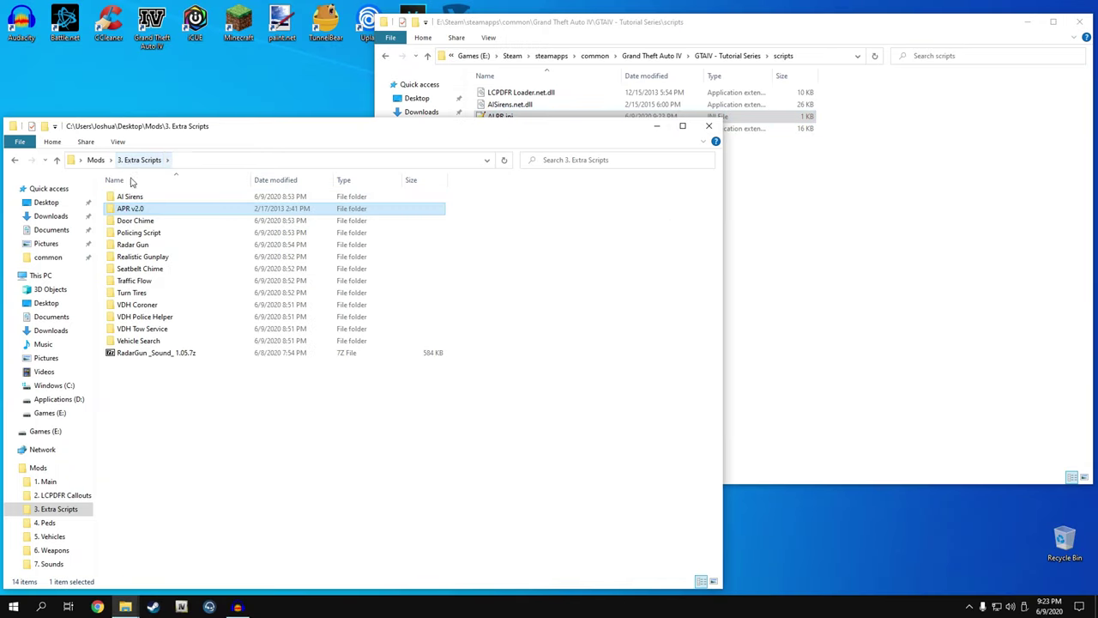
pyautogui.doubleClick(138, 221)
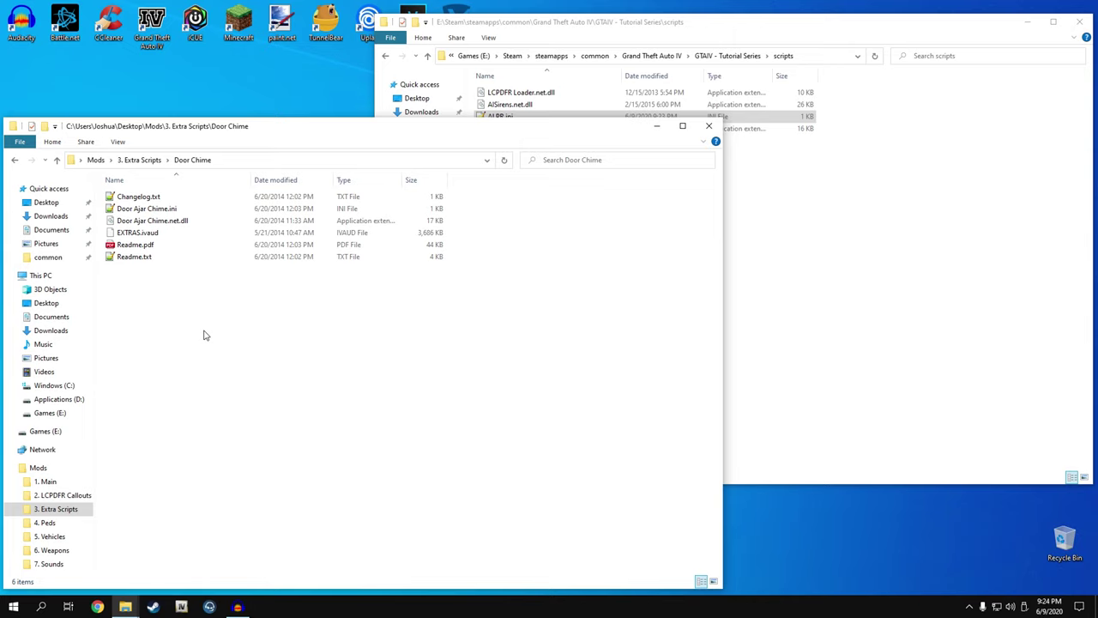
pyautogui.click(143, 235)
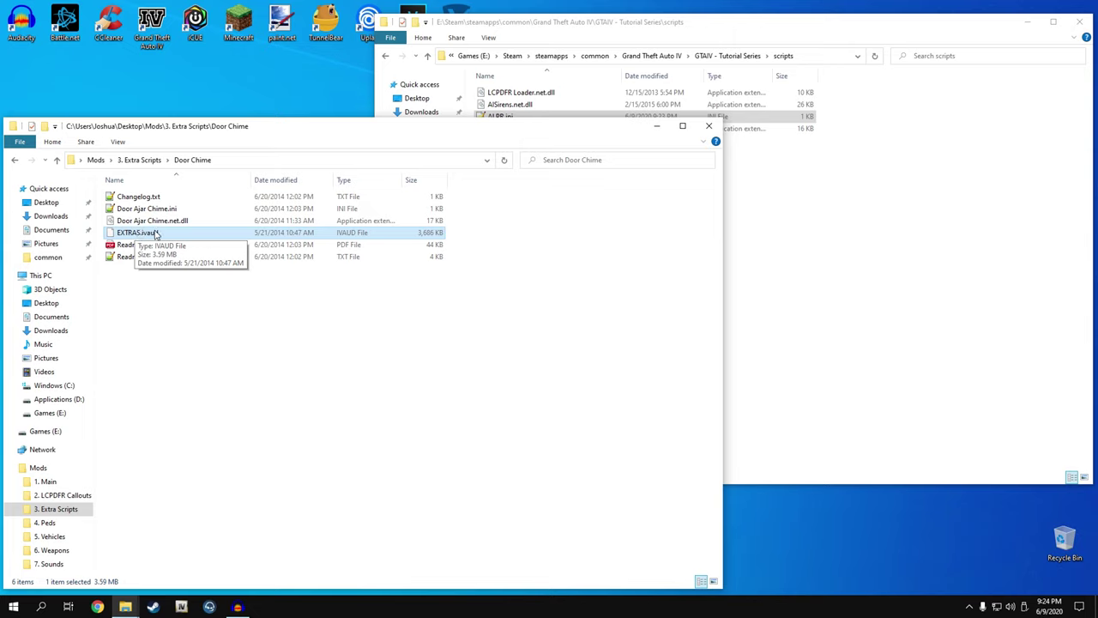
pyautogui.click(346, 209)
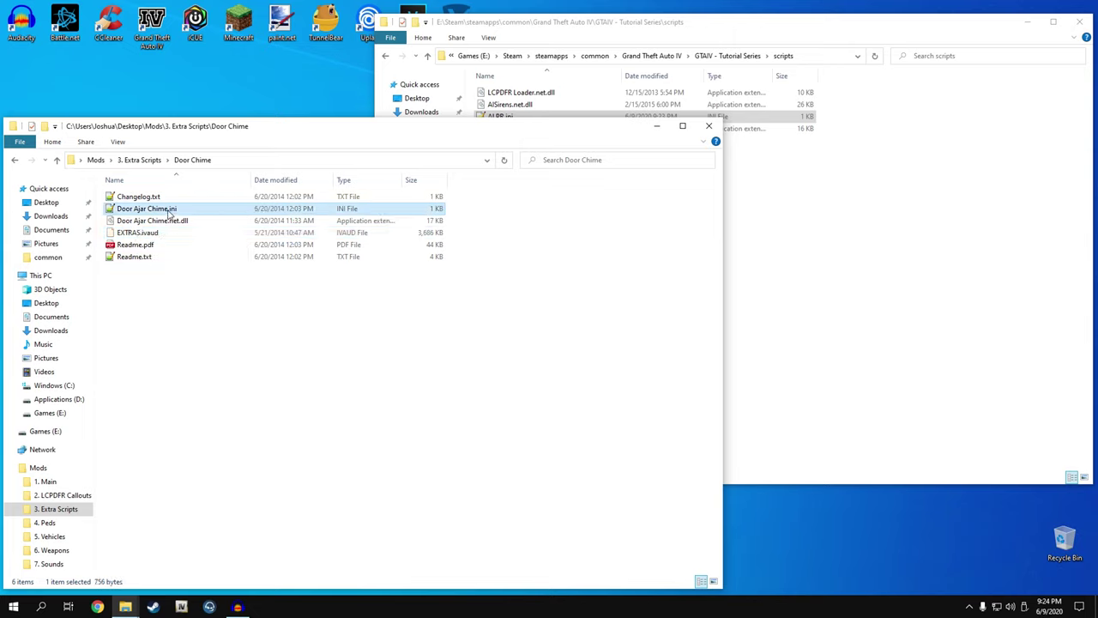
pyautogui.moveTo(454, 213); pyautogui.dragTo(417, 232)
pyautogui.moveTo(164, 215); pyautogui.dragTo(827, 201)
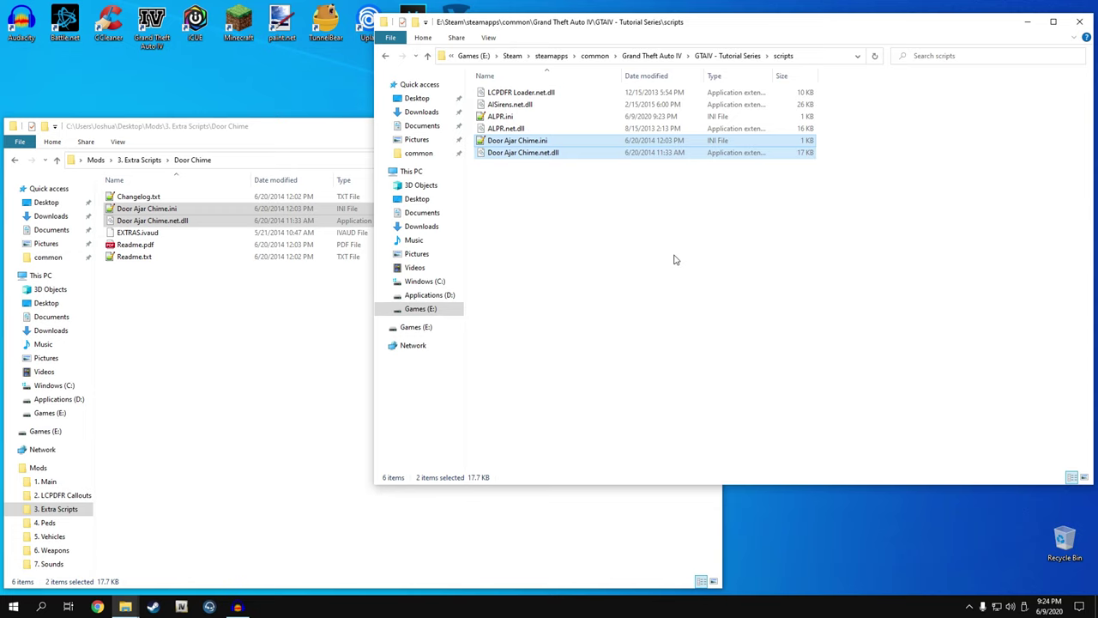
pyautogui.doubleClick(529, 143)
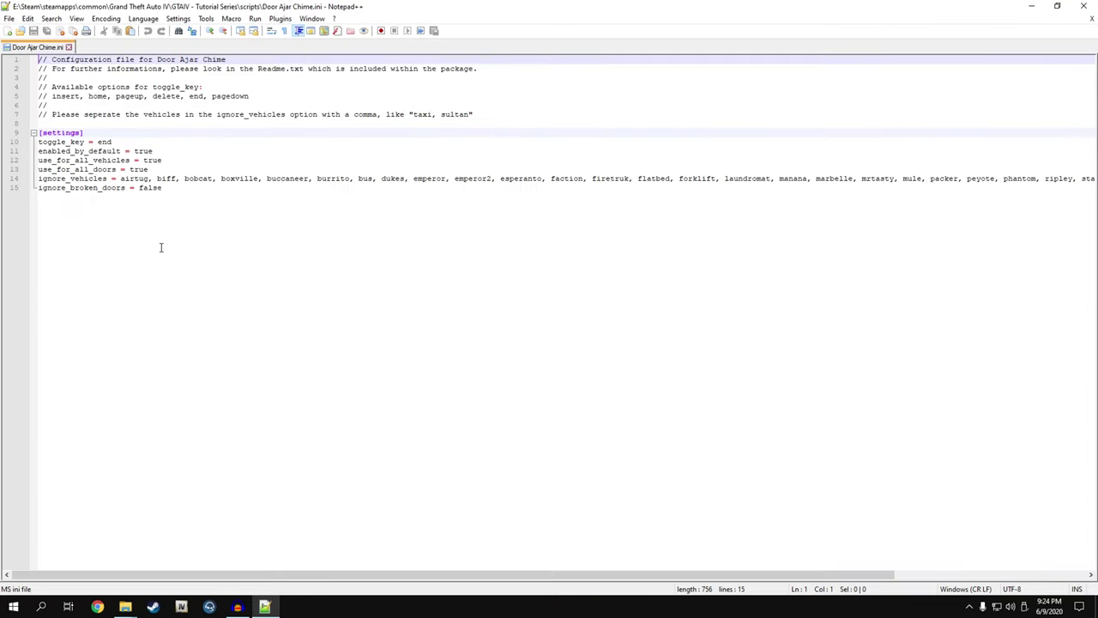
pyautogui.click(73, 30)
pyautogui.click(1092, 6)
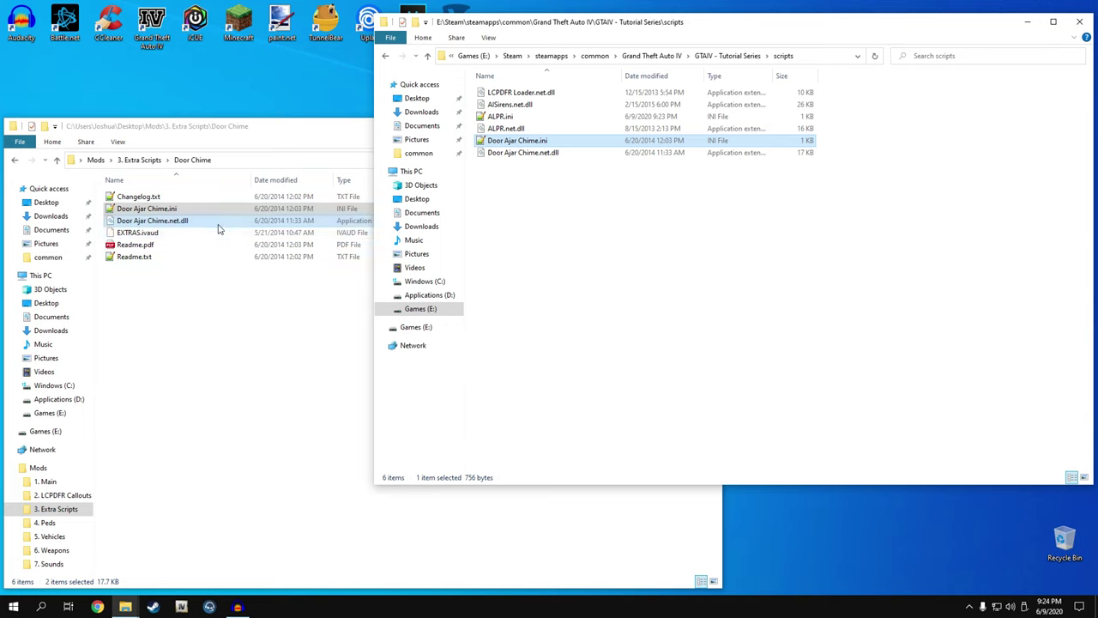
# - Move EXTRAS.ivaud to the desktop and copy Policing.ini and Policing.net.dll into scripts
pyautogui.click(139, 232)
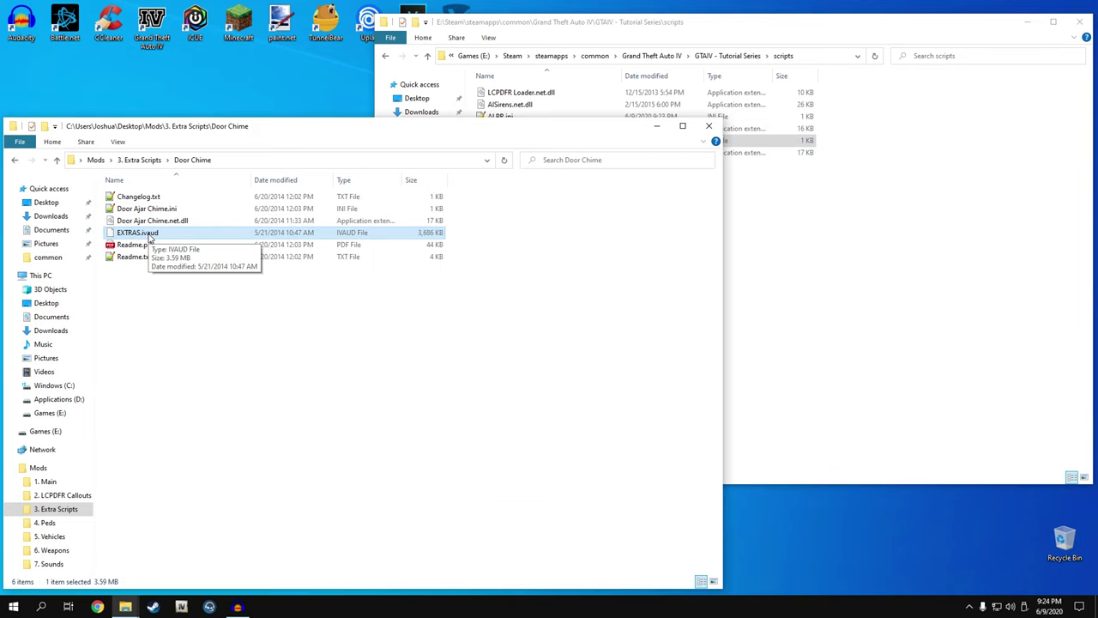
pyautogui.moveTo(149, 239); pyautogui.dragTo(163, 106)
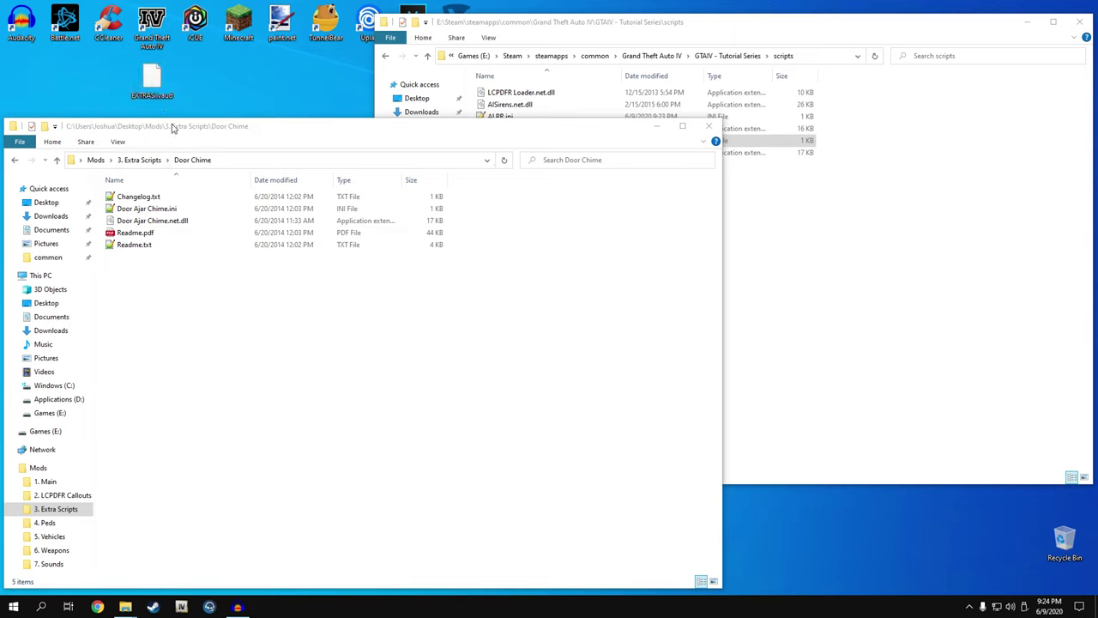
pyautogui.click(142, 161)
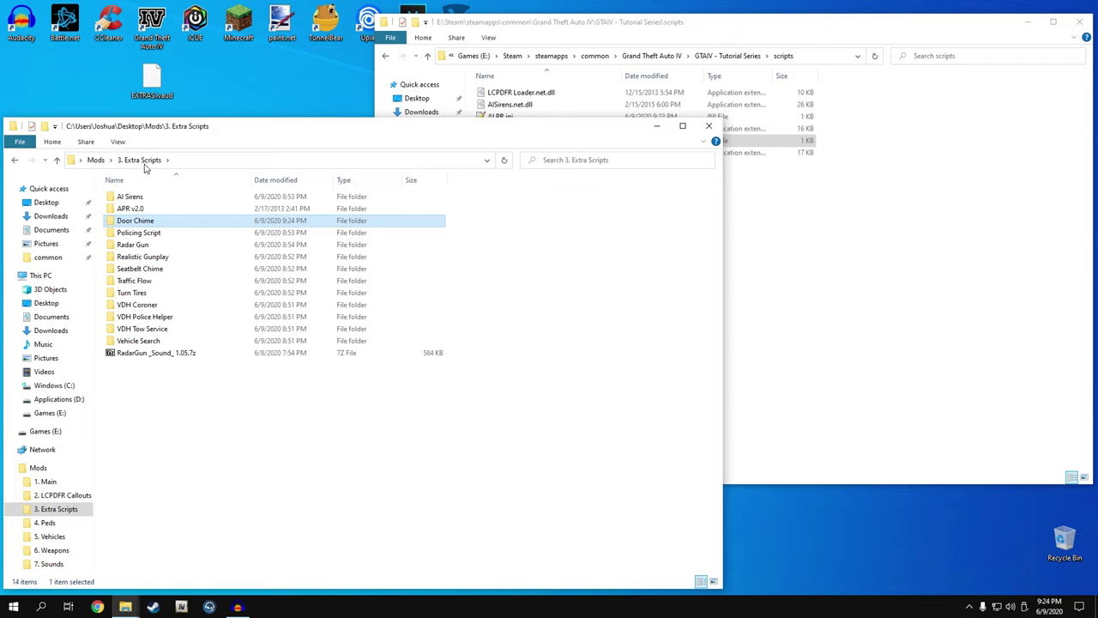
pyautogui.doubleClick(139, 232)
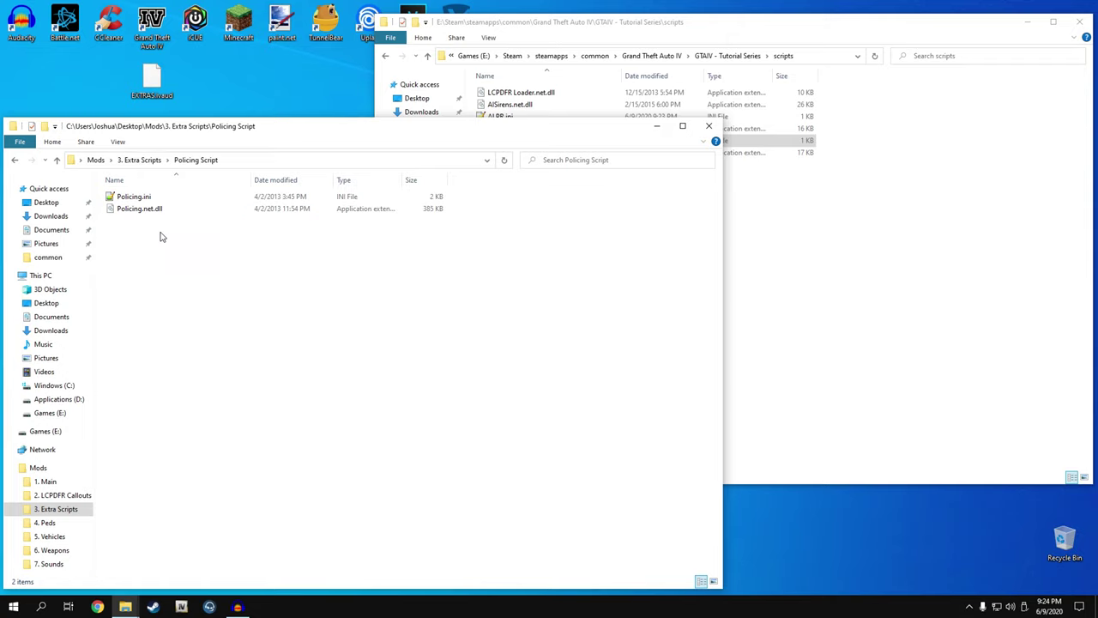
pyautogui.moveTo(159, 237); pyautogui.dragTo(784, 235)
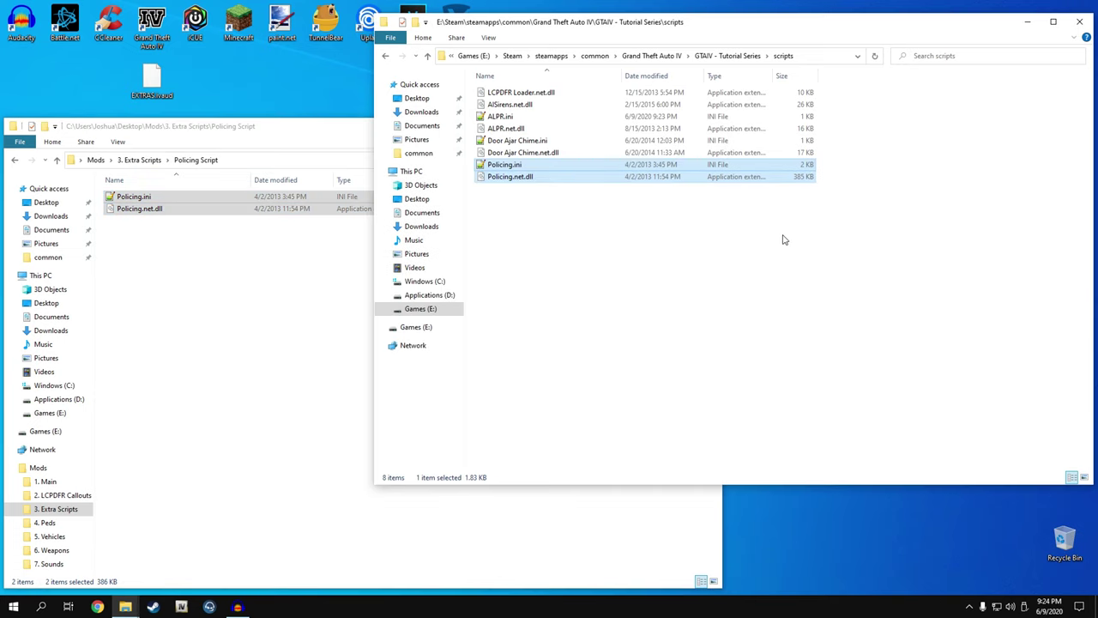
# - Open Policing.ini and set Unit to 183 and Resist Arrest to FALSE
pyautogui.doubleClick(502, 165)
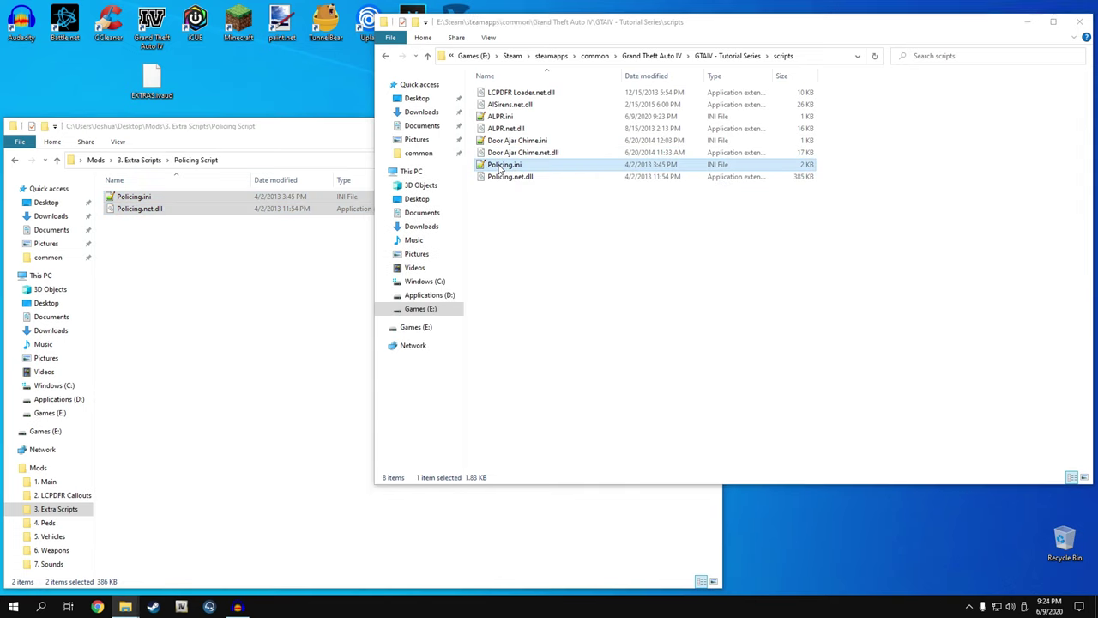
pyautogui.moveTo(106, 124); pyautogui.dragTo(66, 124)
pyautogui.write('183')
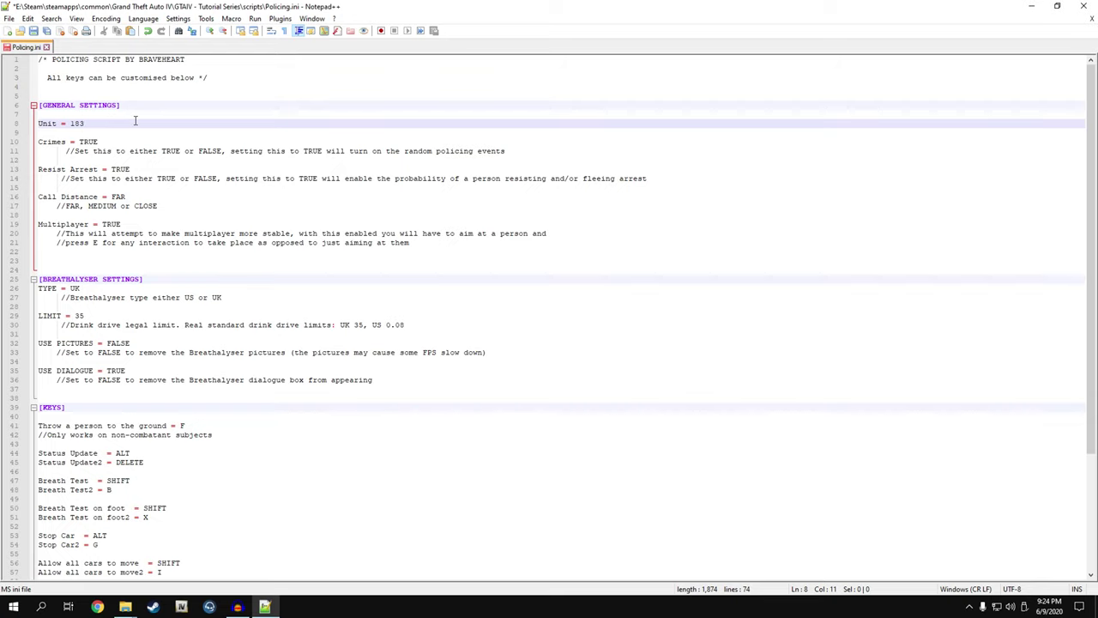
pyautogui.moveTo(137, 169); pyautogui.dragTo(111, 169)
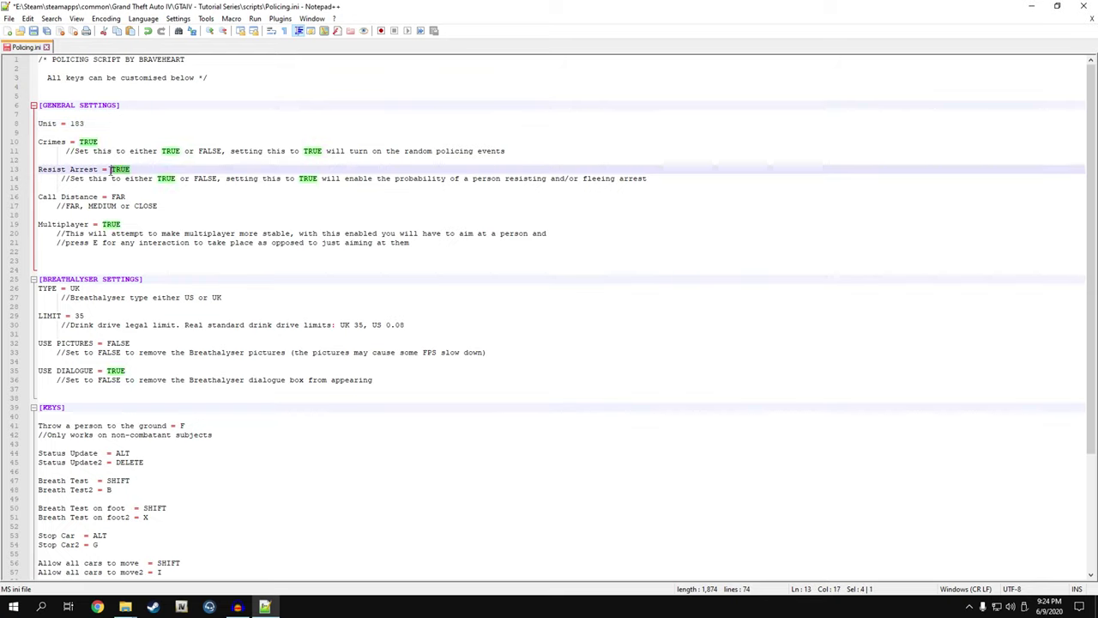
pyautogui.write('FALSE')
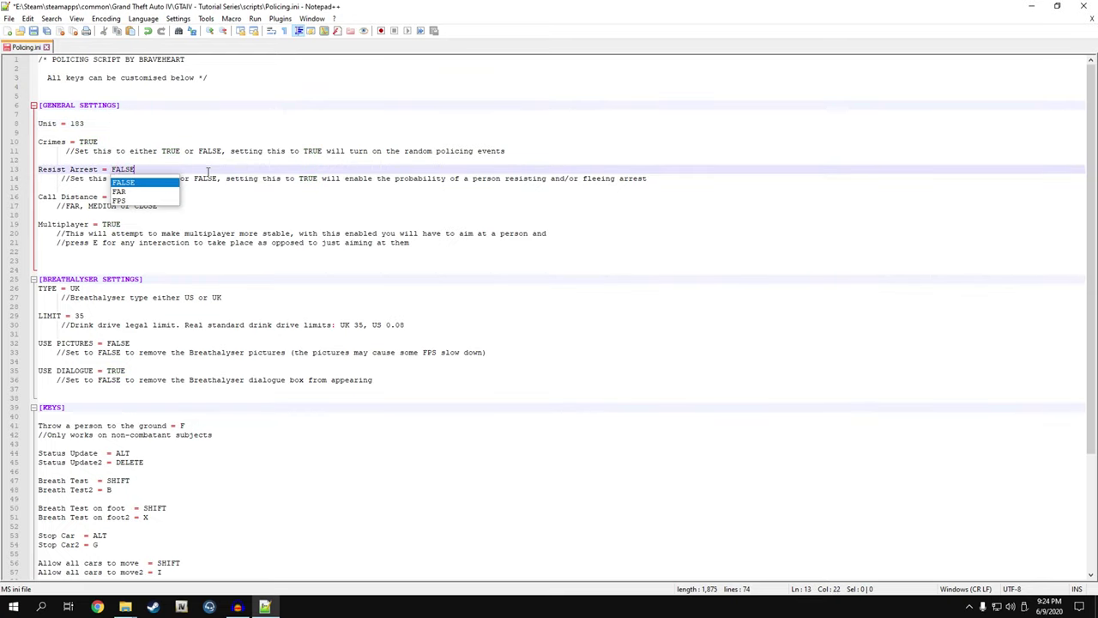
pyautogui.press('Escape')
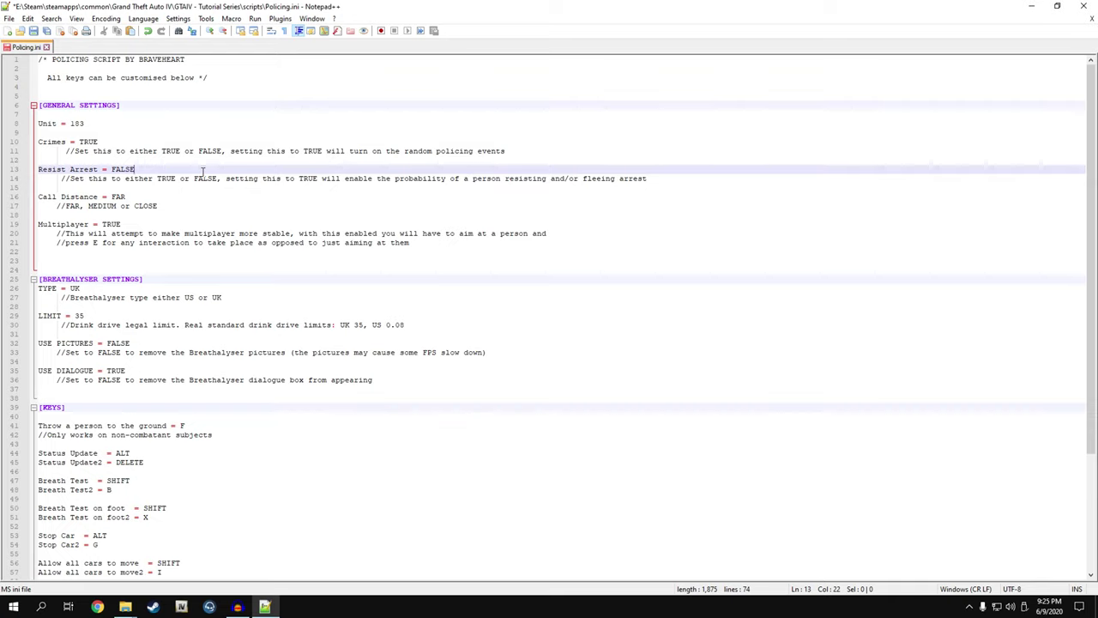
# - Change the Call Distance setting from FAR to MEDIUM
pyautogui.doubleClick(104, 206)
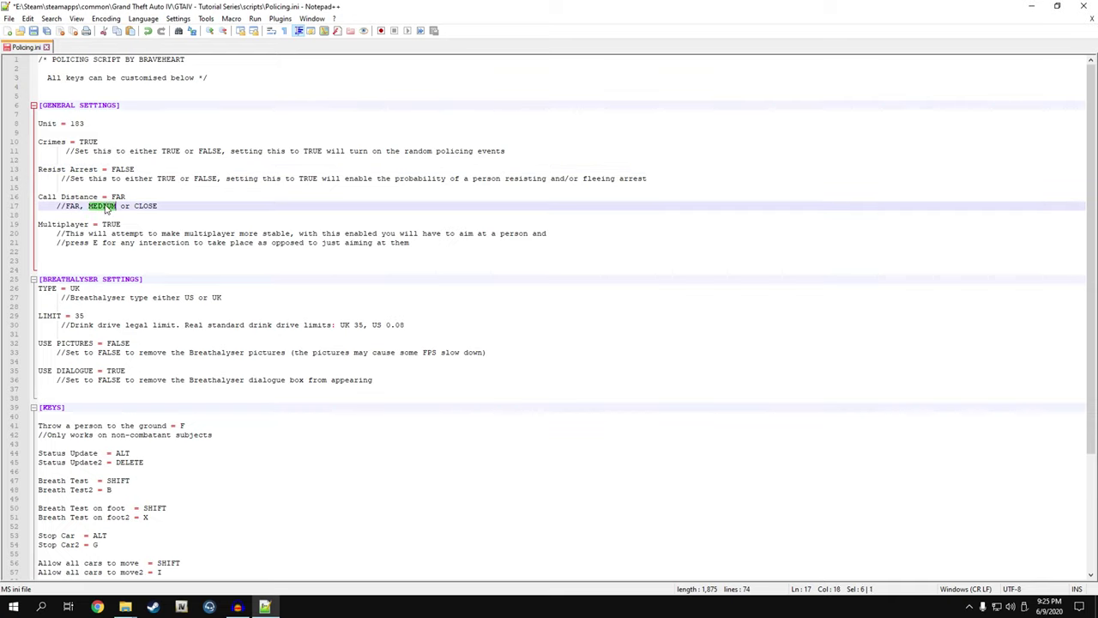
pyautogui.hotkey('ctrl', 'c')
pyautogui.doubleClick(117, 197)
pyautogui.hotkey('ctrl', 'v')
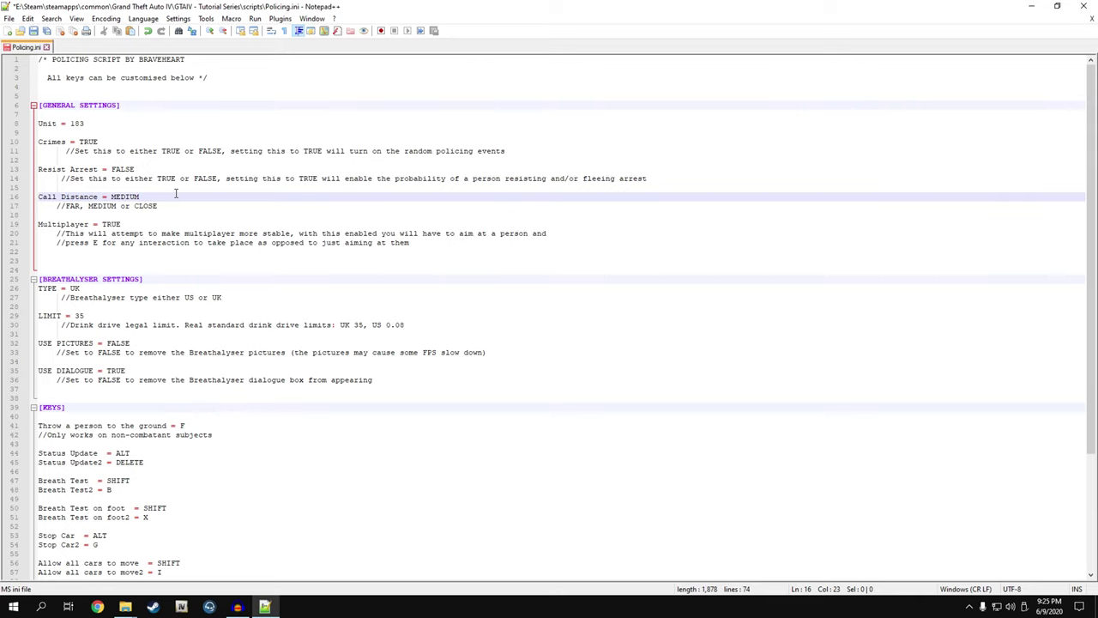
# - Set the breathalyser TYPE to US and its LIMIT to 0.08
pyautogui.scroll(-4, 176, 194)
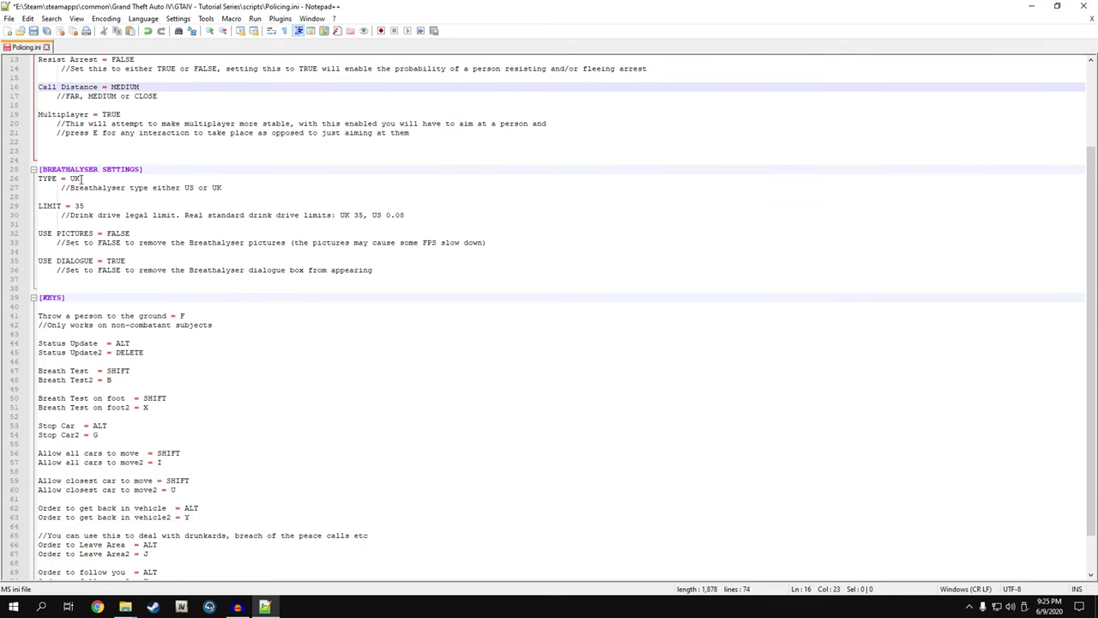
pyautogui.click(82, 179)
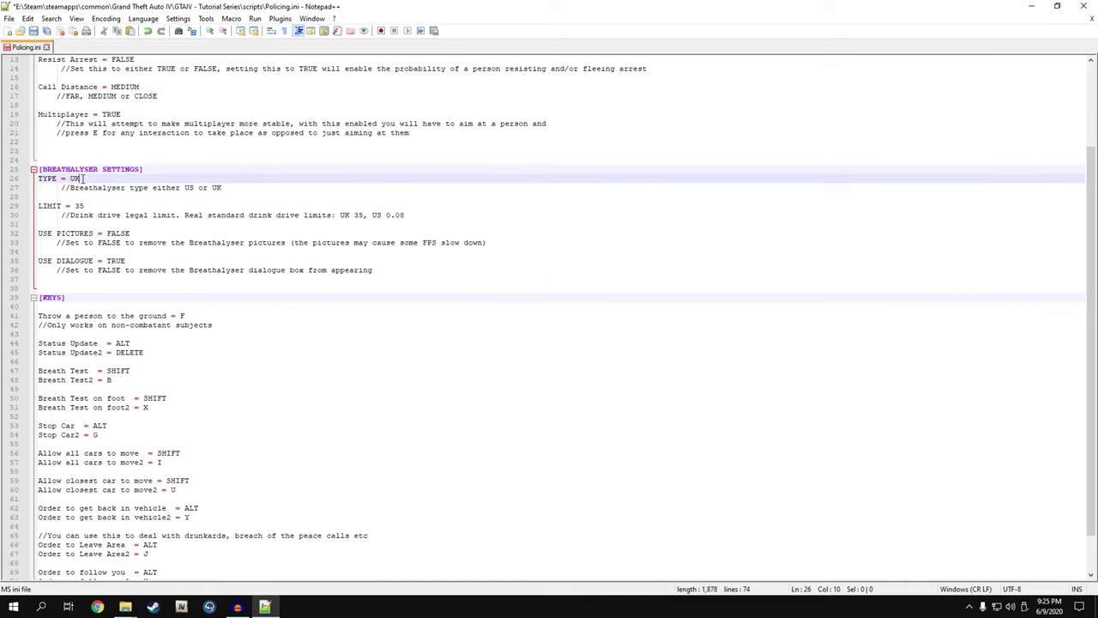
pyautogui.press('BackSpace')
pyautogui.write('S')
pyautogui.click(236, 185)
pyautogui.doubleClick(79, 206)
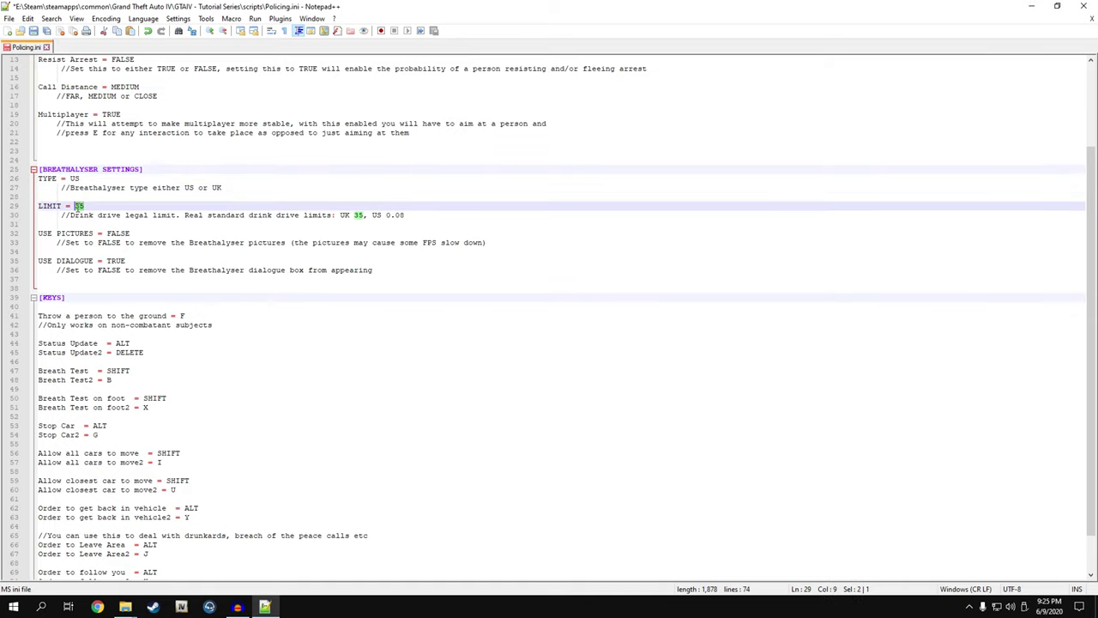
pyautogui.write('0.08')
pyautogui.click(126, 233)
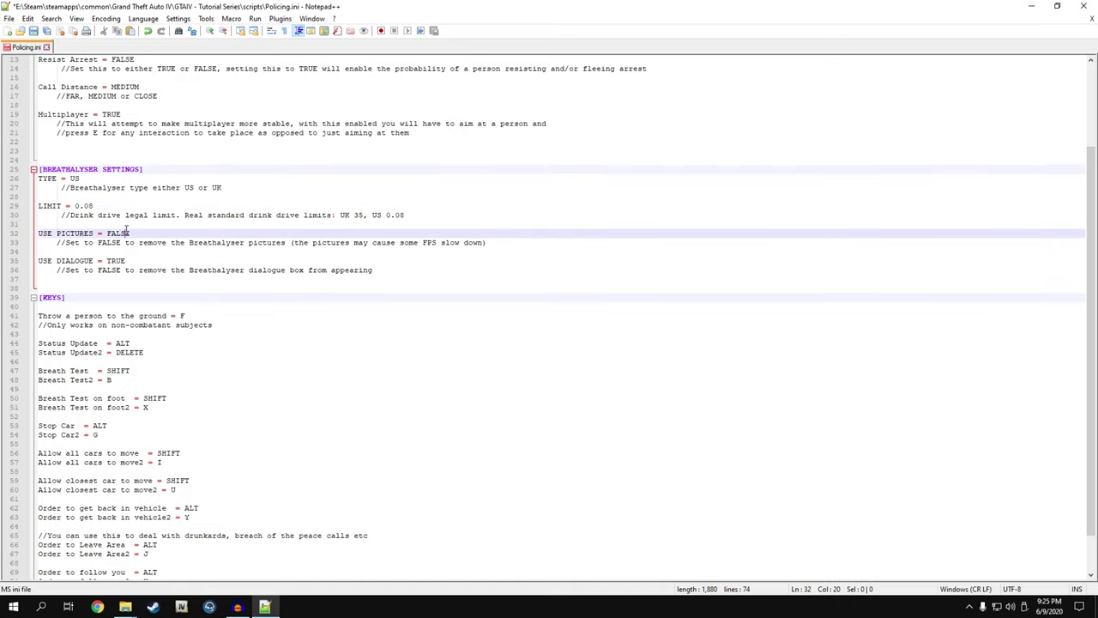
pyautogui.click(120, 260)
# - Review the remaining settings, then save Policing.ini and close Notepad++
pyautogui.scroll(-2, 216, 258)
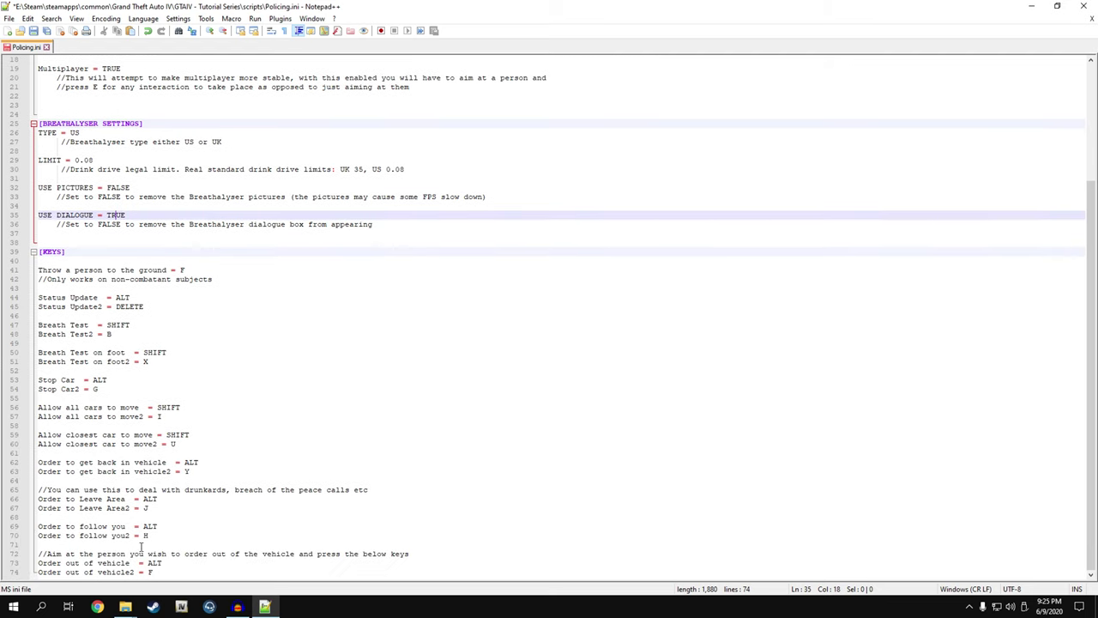
pyautogui.click(161, 563)
pyautogui.click(122, 445)
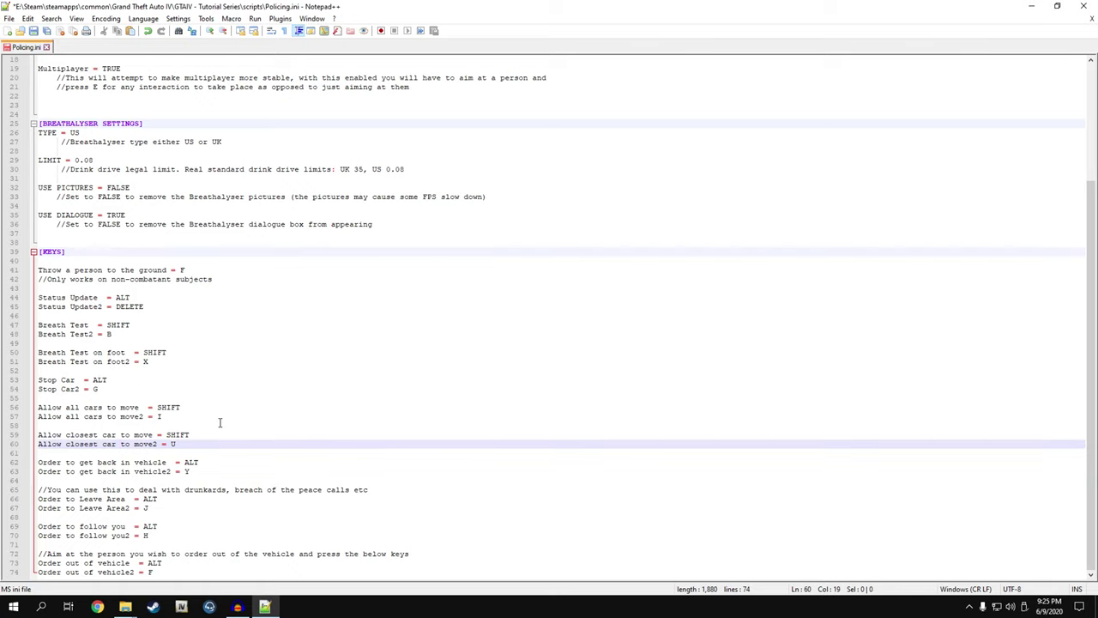
pyautogui.scroll(1, 187, 374)
pyautogui.scroll(5, 186, 374)
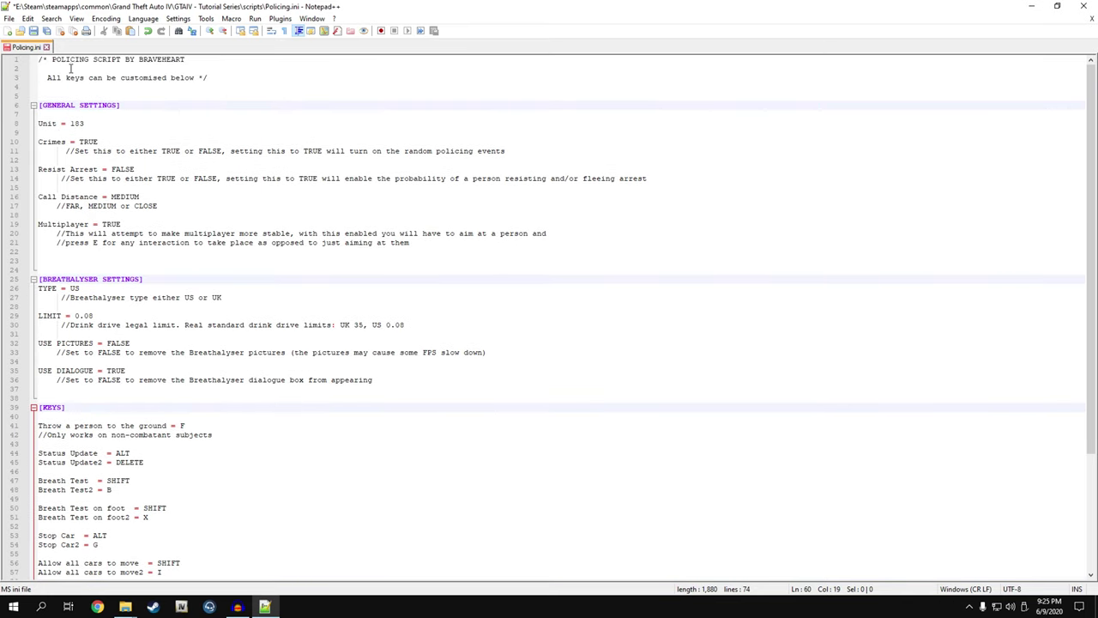
pyautogui.click(46, 33)
pyautogui.click(74, 31)
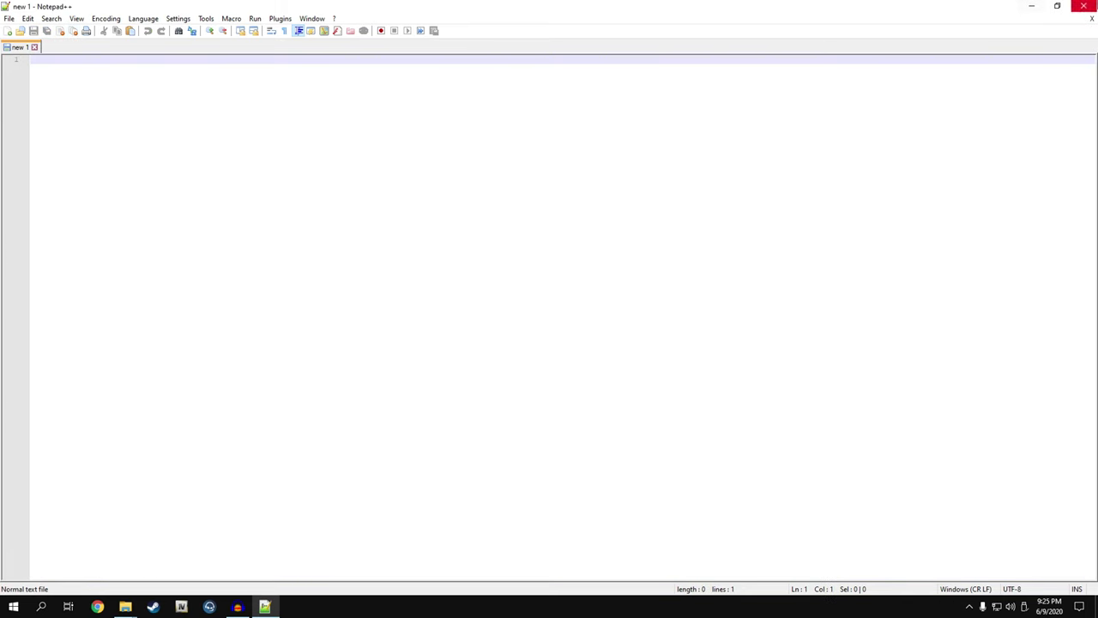
pyautogui.click(1084, 6)
# - Copy RadarGun.ini and RadarGun.net.dll from the Radar Gun folder into the game's scripts folder
pyautogui.click(176, 307)
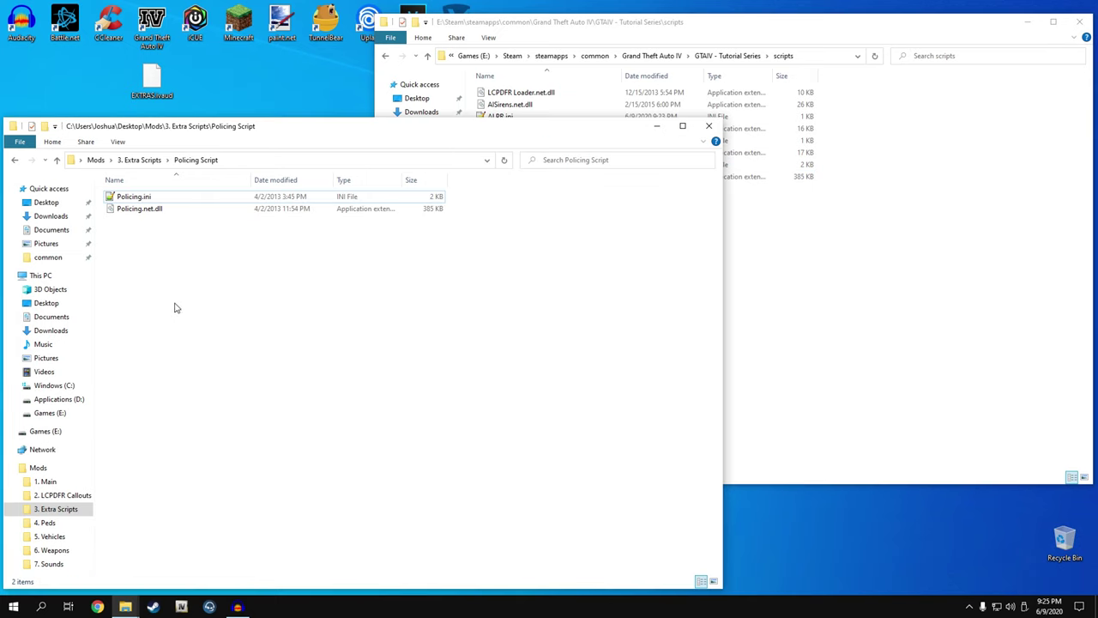
pyautogui.click(142, 161)
pyautogui.doubleClick(155, 248)
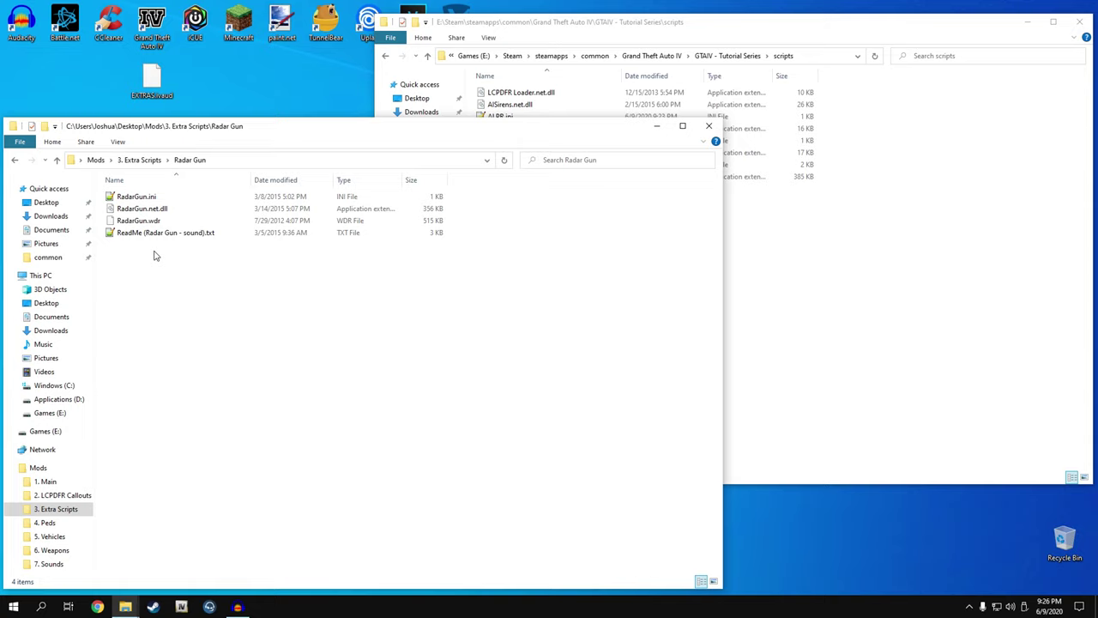
pyautogui.click(143, 198)
pyautogui.moveTo(461, 199); pyautogui.dragTo(846, 237)
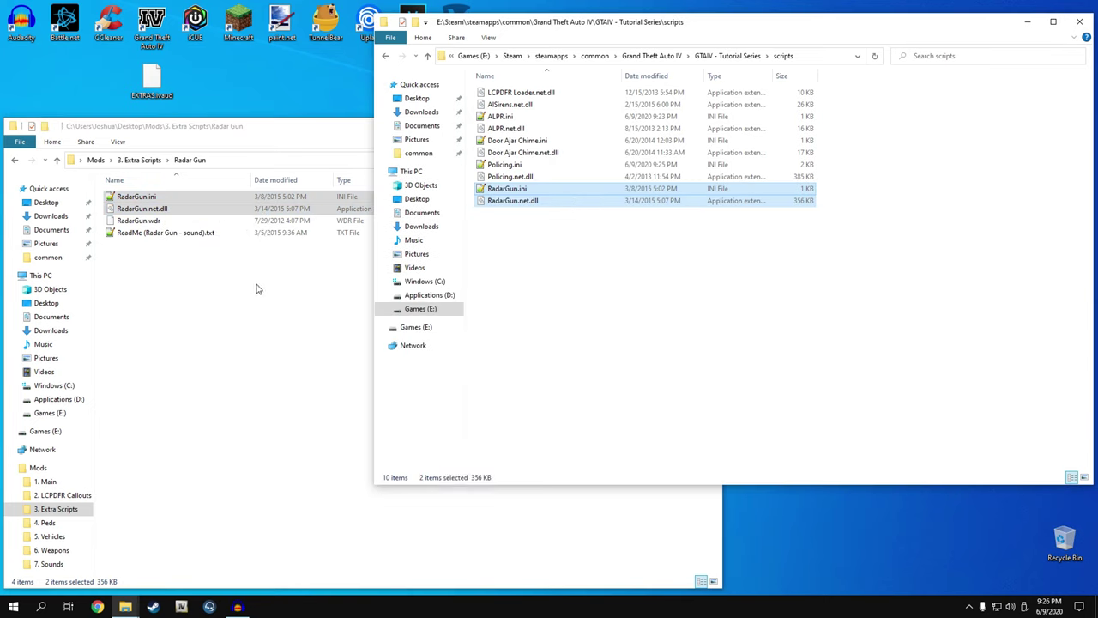
pyautogui.click(542, 275)
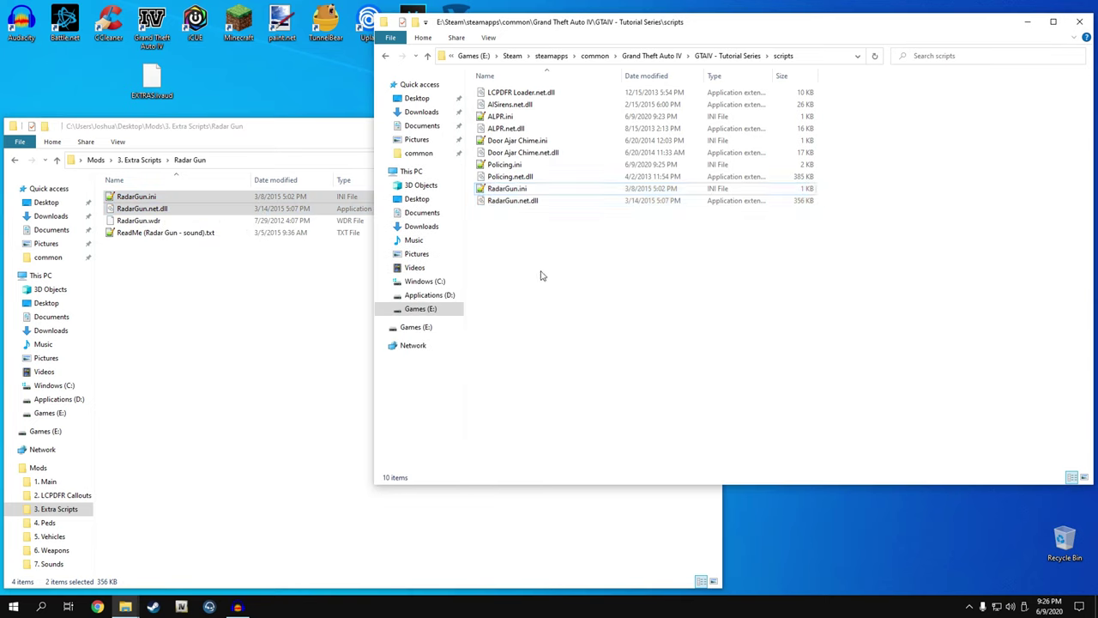
pyautogui.doubleClick(520, 189)
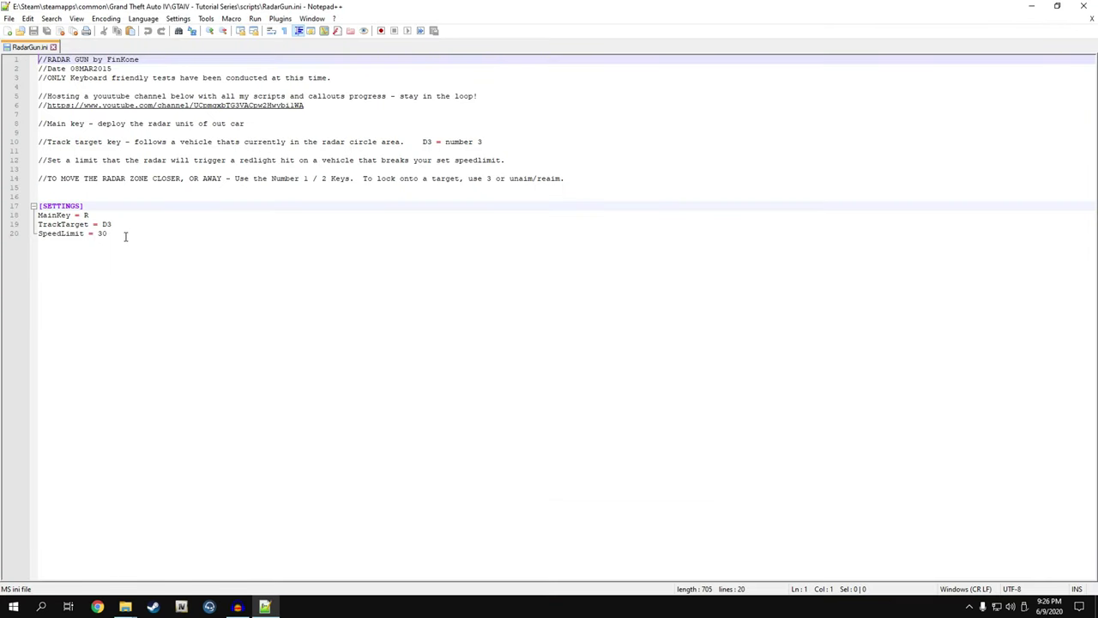
pyautogui.click(74, 31)
pyautogui.click(1084, 6)
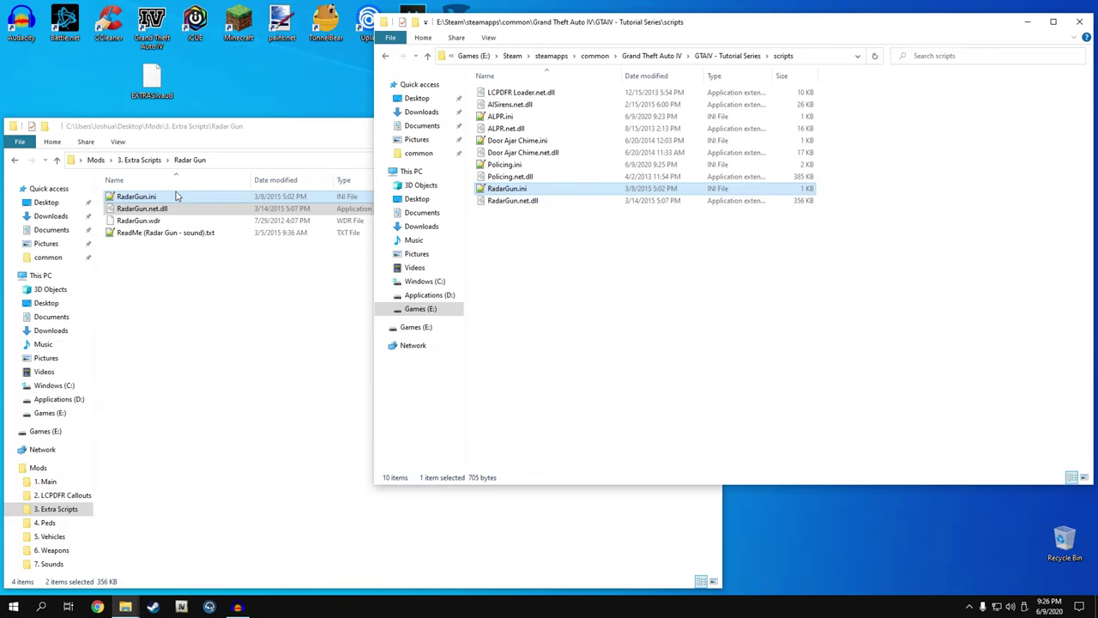
# - Move RadarGun.wdr and the ReadMe from the Radar Gun folder onto the desktop
pyautogui.click(152, 222)
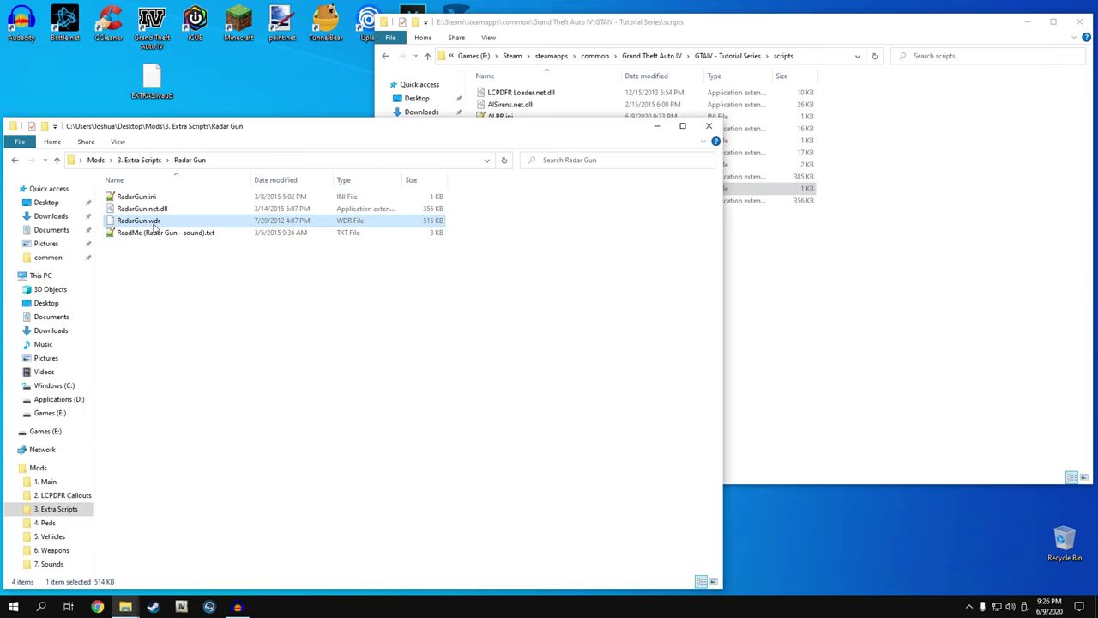
pyautogui.click(153, 234)
pyautogui.keyDown('ctrl'); pyautogui.click(150, 223); pyautogui.keyUp('ctrl')
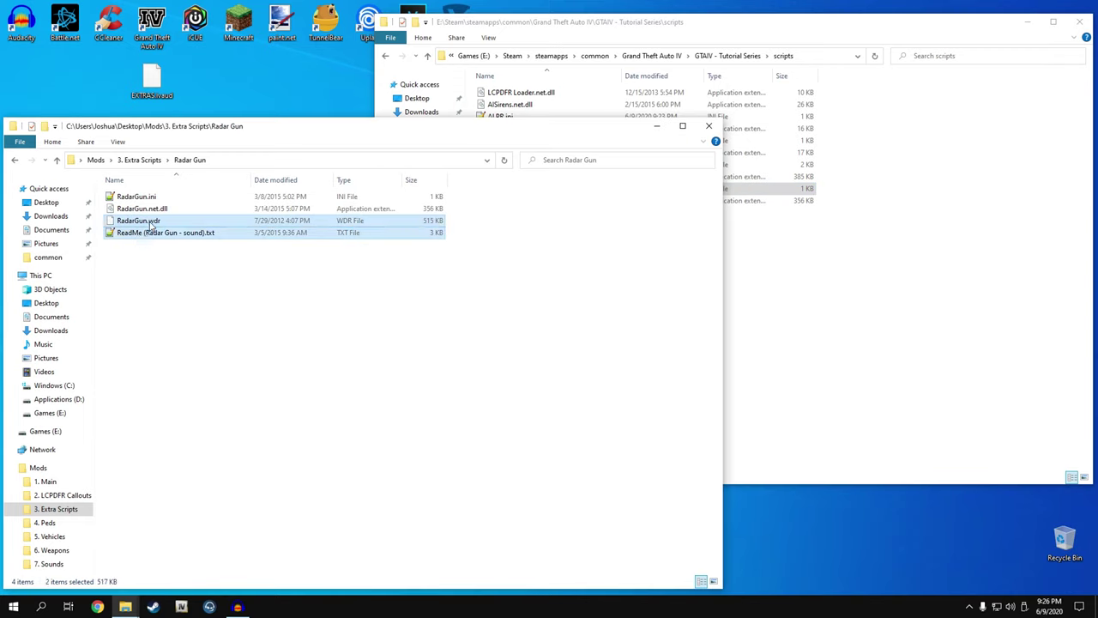
pyautogui.moveTo(150, 223); pyautogui.dragTo(220, 111)
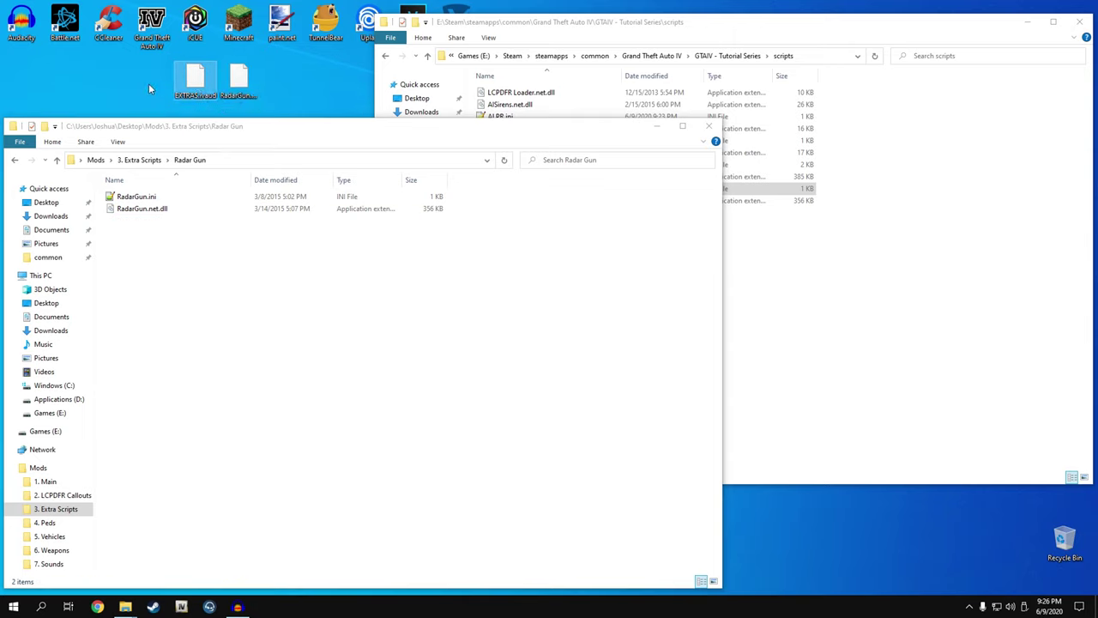
# - Replace hud.dat and weaponinfo.xml in common\data with the Realistic Gunplay versions
pyautogui.click(153, 161)
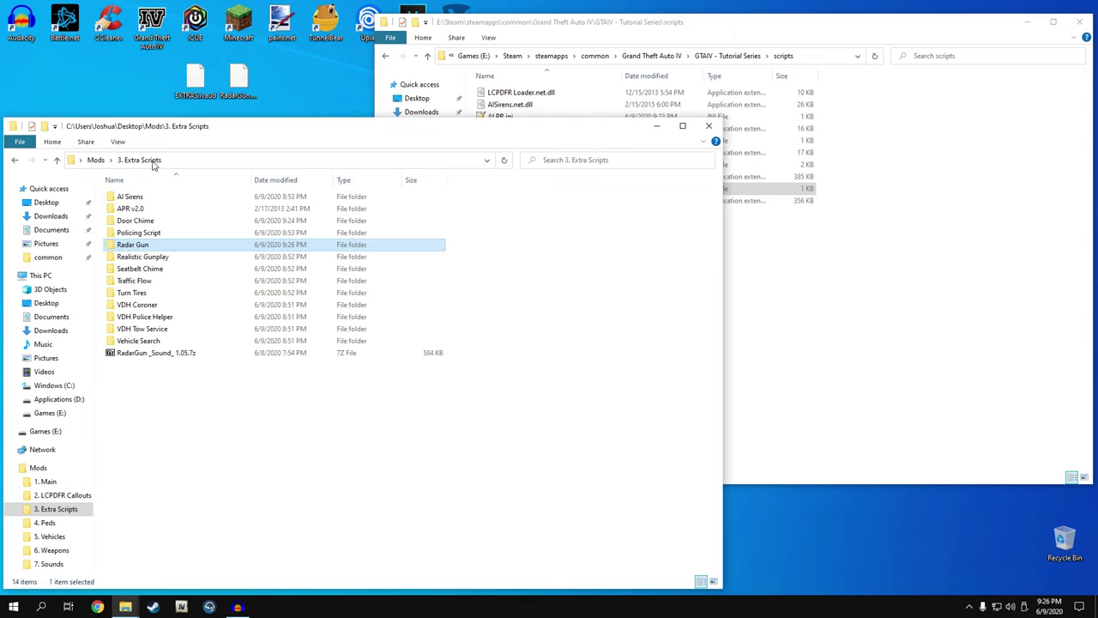
pyautogui.doubleClick(188, 259)
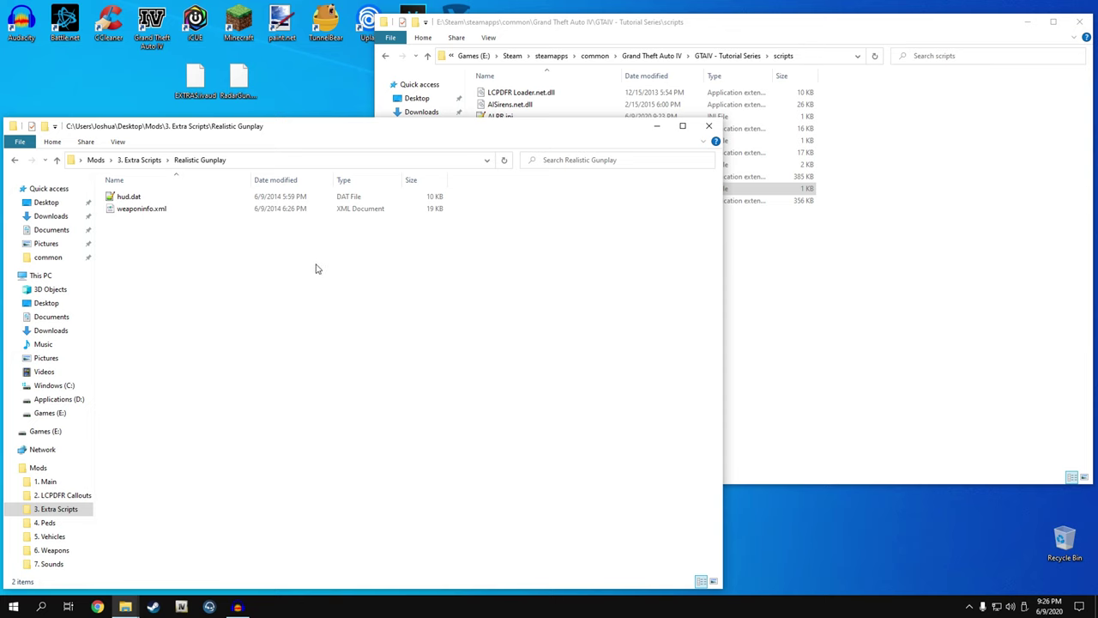
pyautogui.click(838, 300)
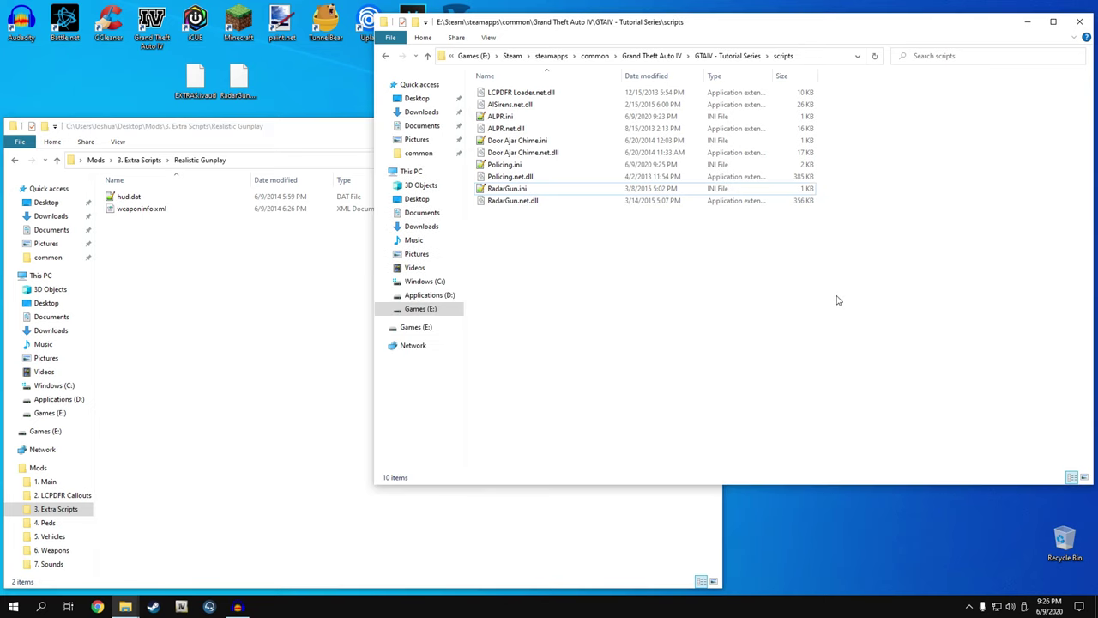
pyautogui.click(726, 56)
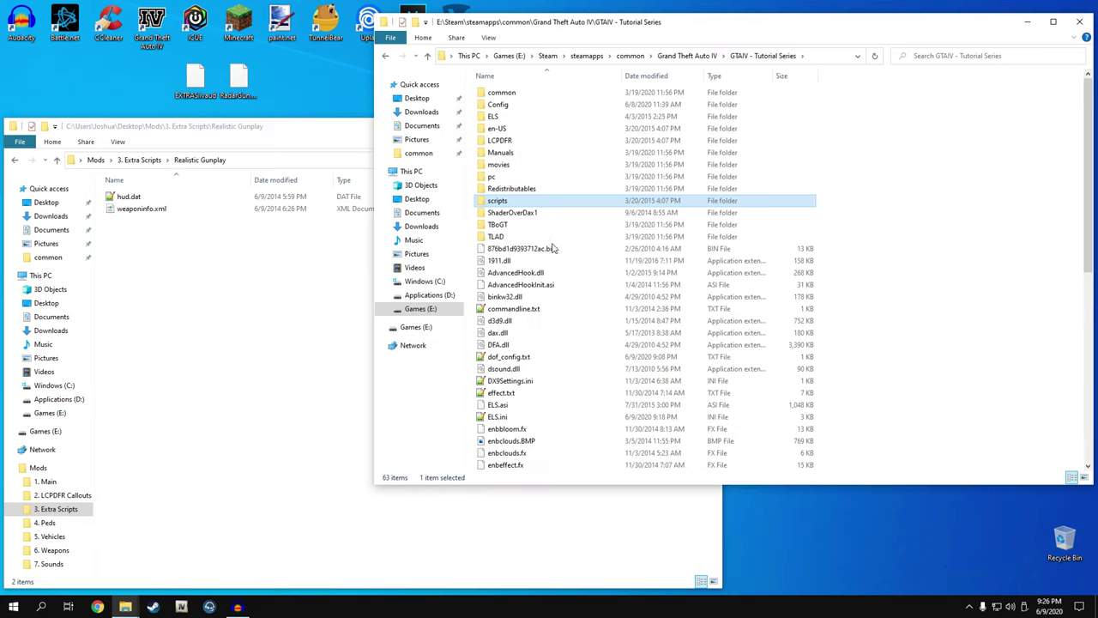
pyautogui.doubleClick(504, 92)
pyautogui.doubleClick(503, 92)
pyautogui.moveTo(180, 236); pyautogui.dragTo(112, 194)
pyautogui.moveTo(129, 199); pyautogui.dragTo(1013, 273)
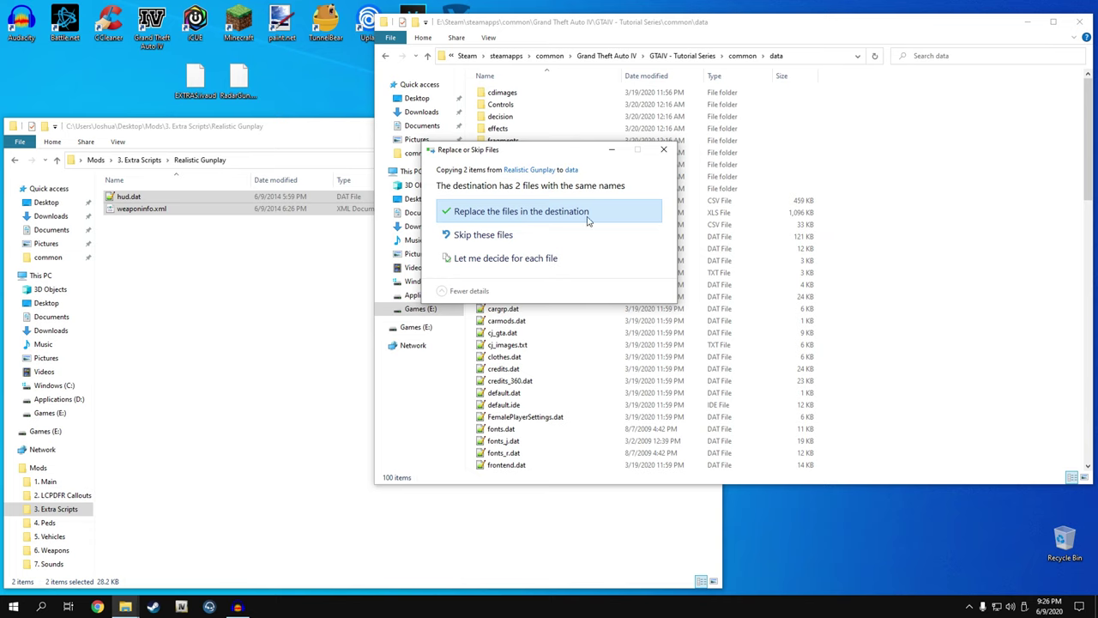
pyautogui.click(530, 212)
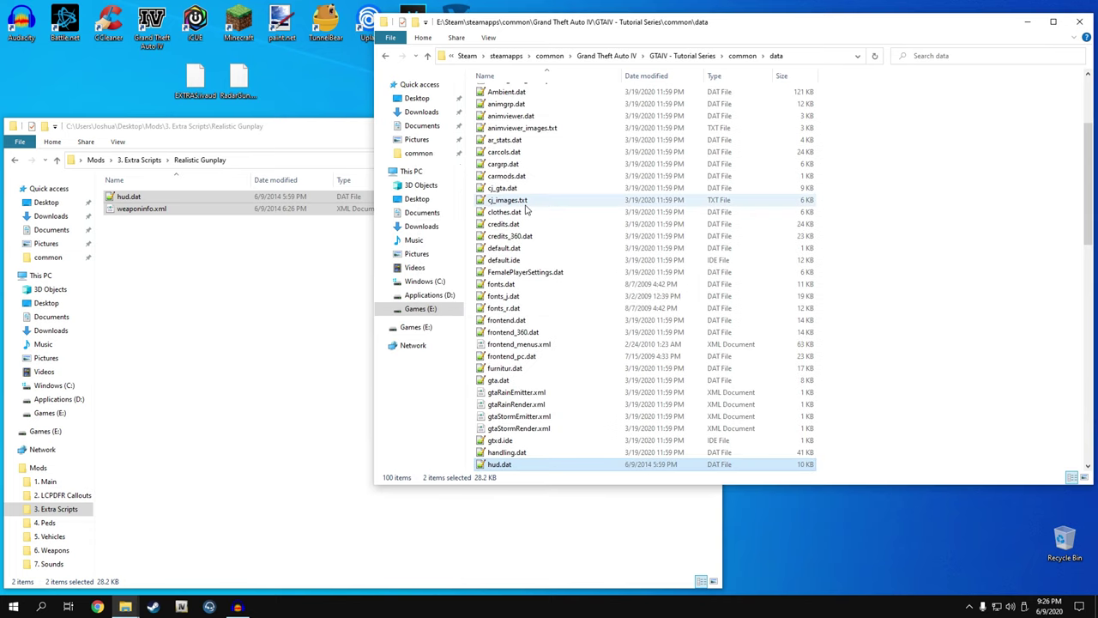
pyautogui.click(743, 56)
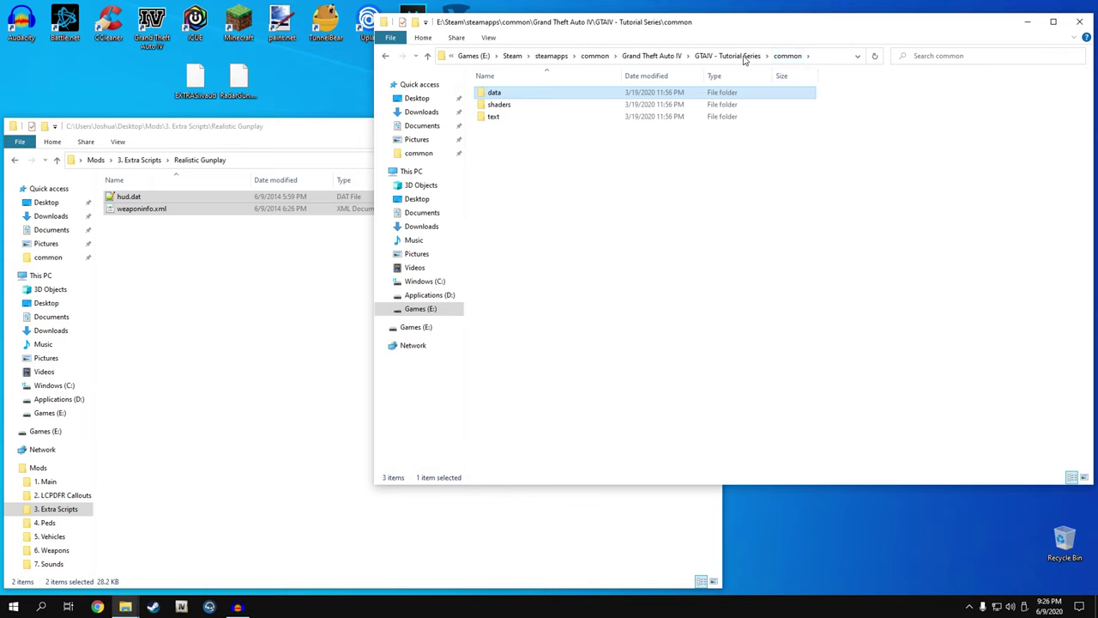
pyautogui.click(737, 56)
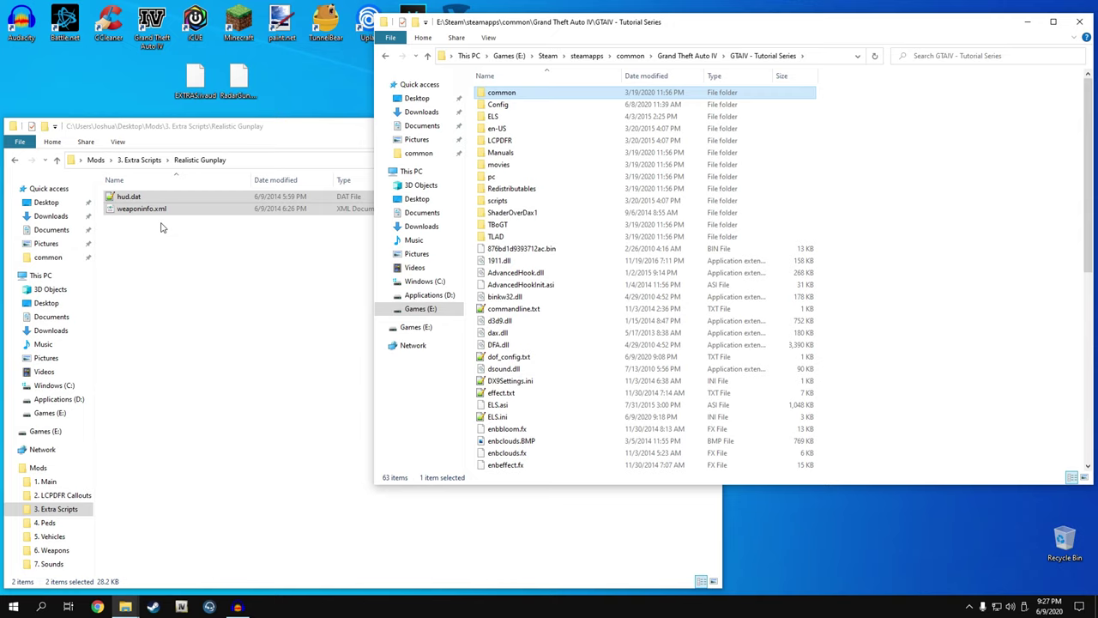
# - Copy all five files from Seatbelt Chime's scripts folder into the game's scripts folder
pyautogui.click(140, 161)
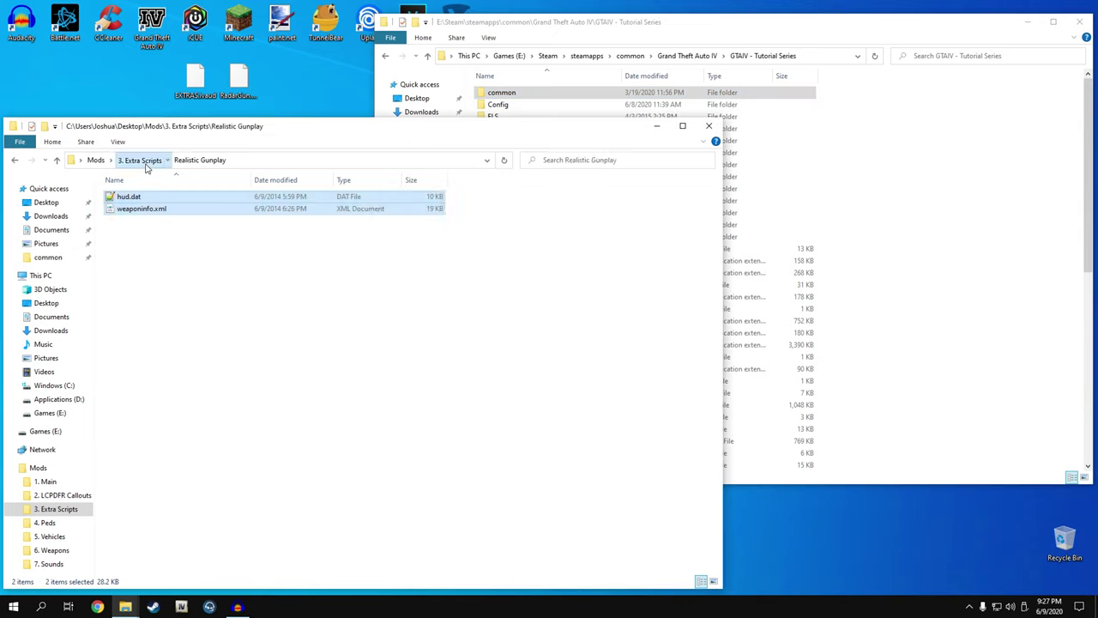
pyautogui.doubleClick(163, 269)
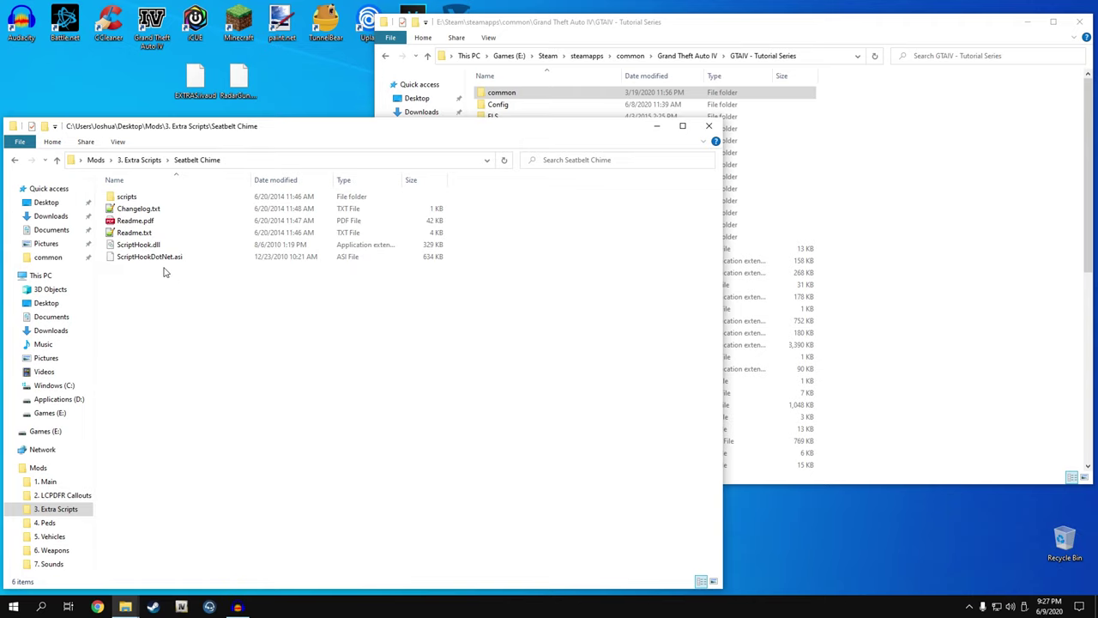
pyautogui.click(149, 200)
pyautogui.doubleClick(128, 199)
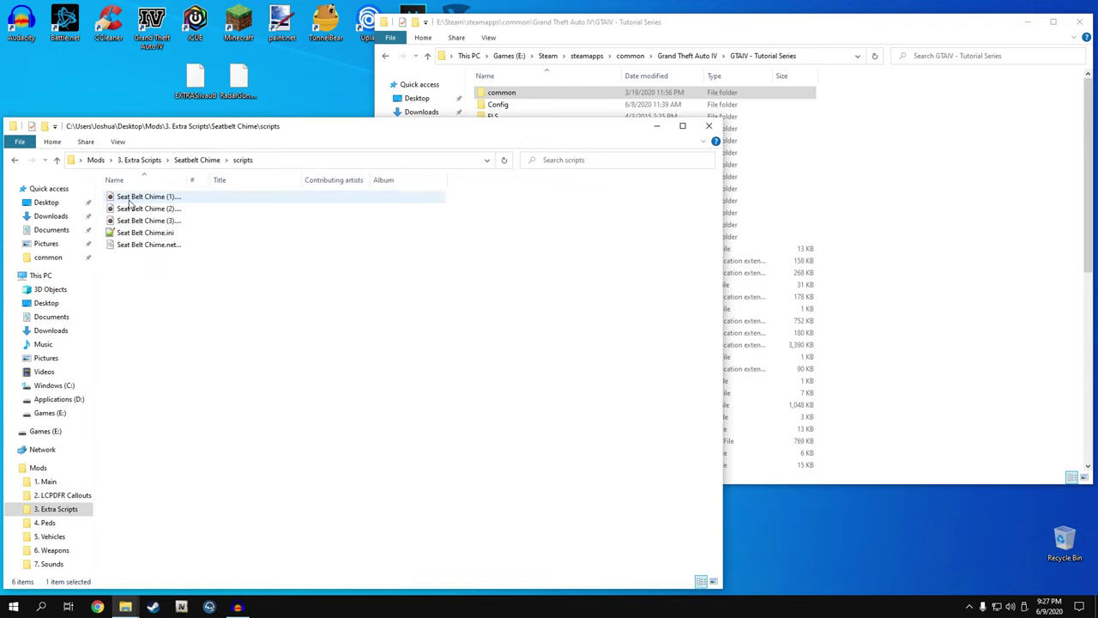
pyautogui.click(831, 310)
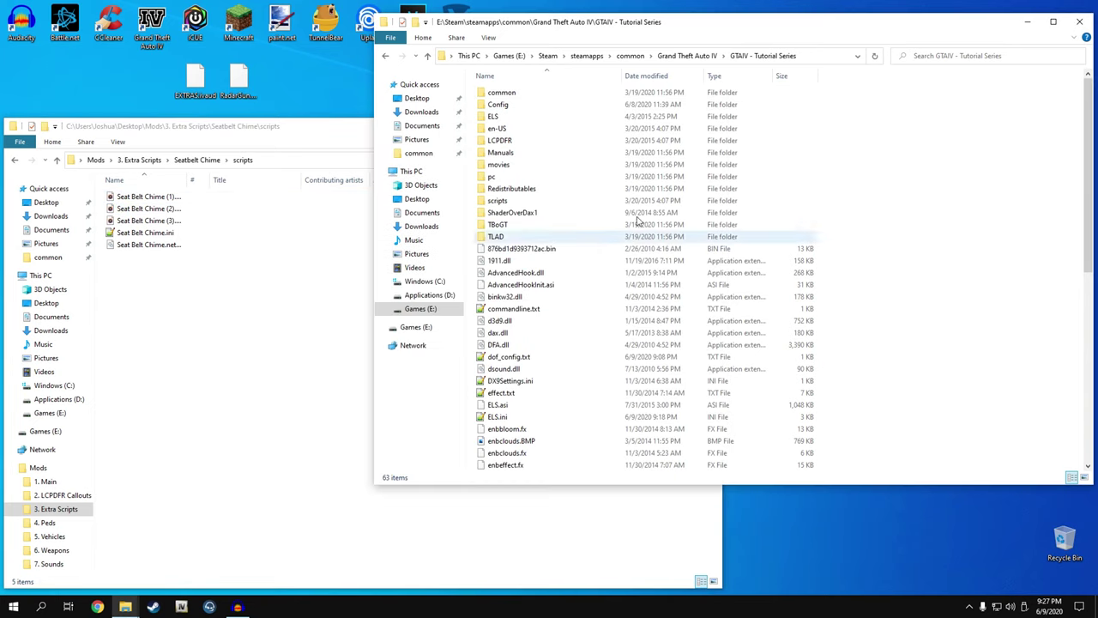
pyautogui.doubleClick(500, 201)
pyautogui.moveTo(180, 275); pyautogui.dragTo(132, 197)
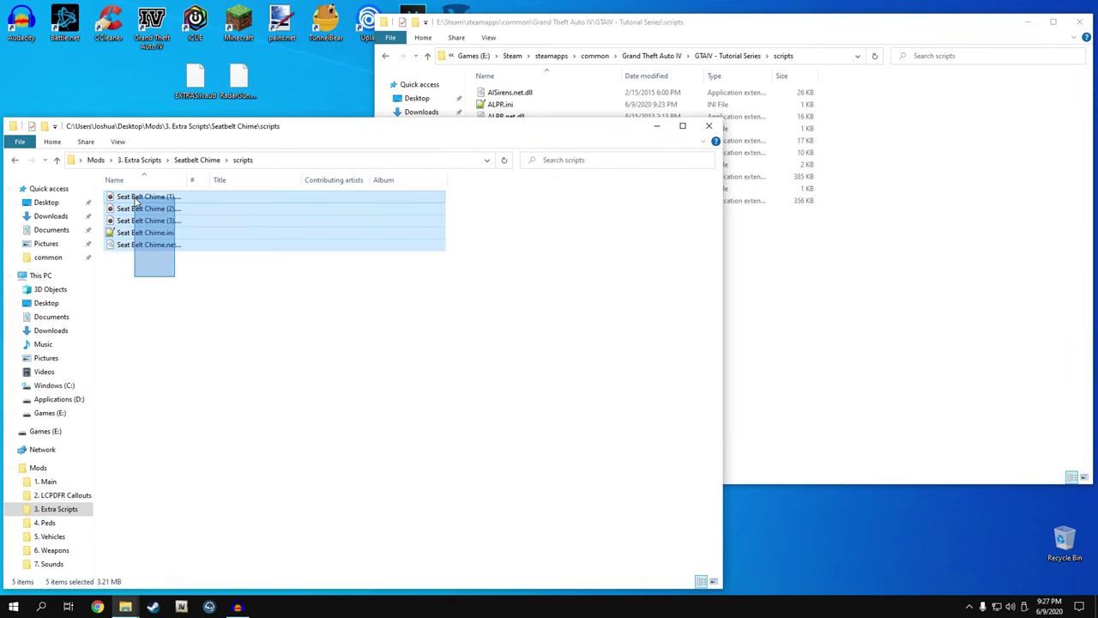
pyautogui.moveTo(140, 248); pyautogui.dragTo(918, 309)
pyautogui.click(905, 329)
# - Open Seat Belt Chime.ini, check its [settings] section, and close it unchanged
pyautogui.doubleClick(519, 260)
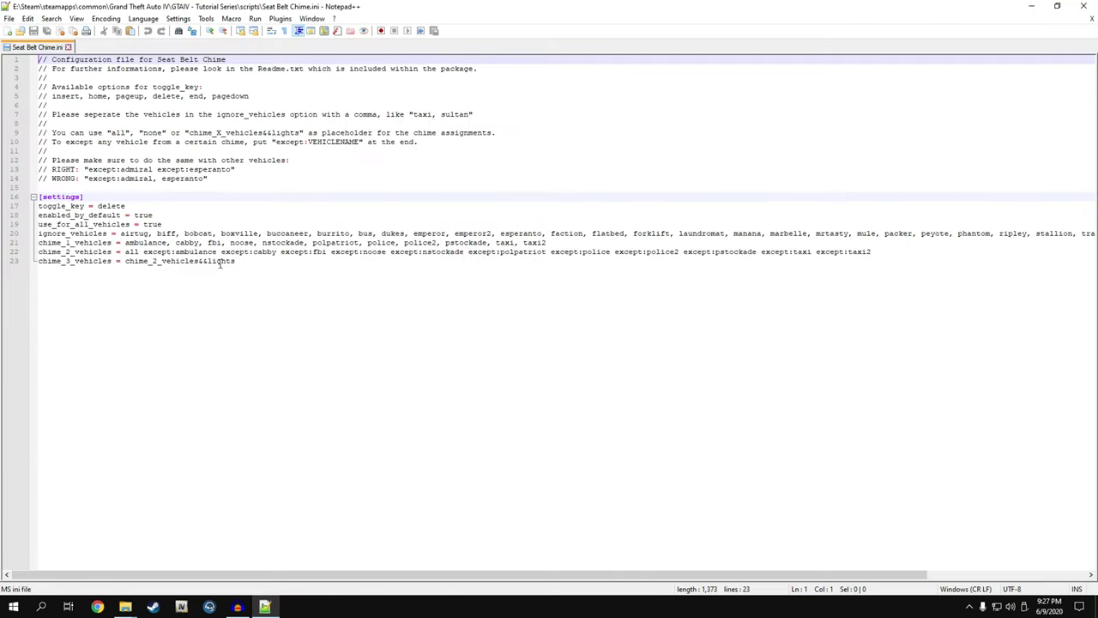
pyautogui.click(73, 30)
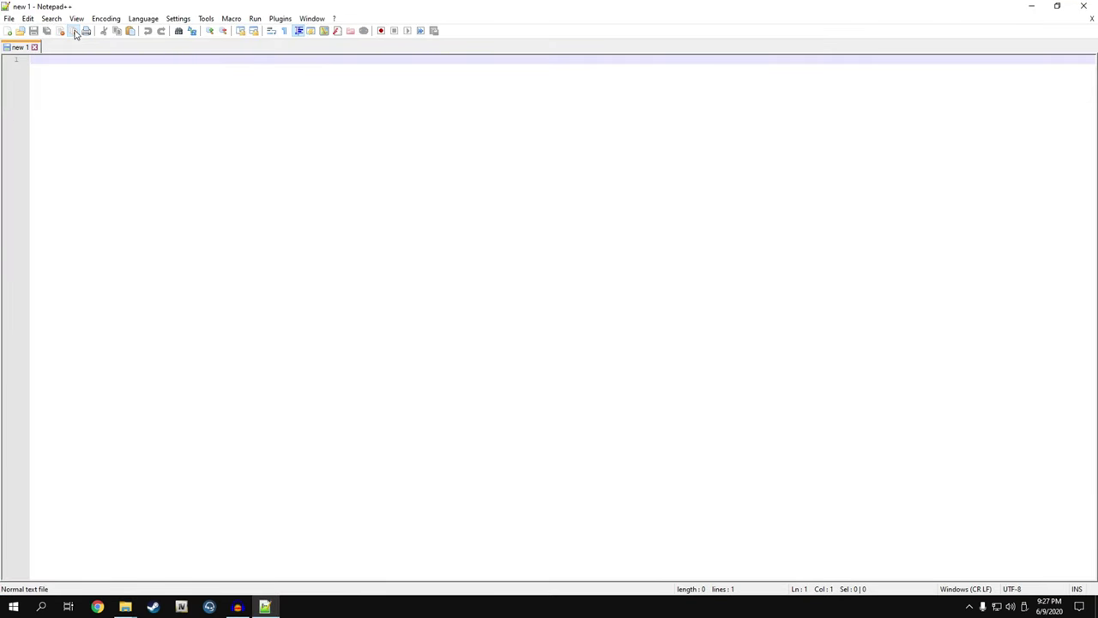